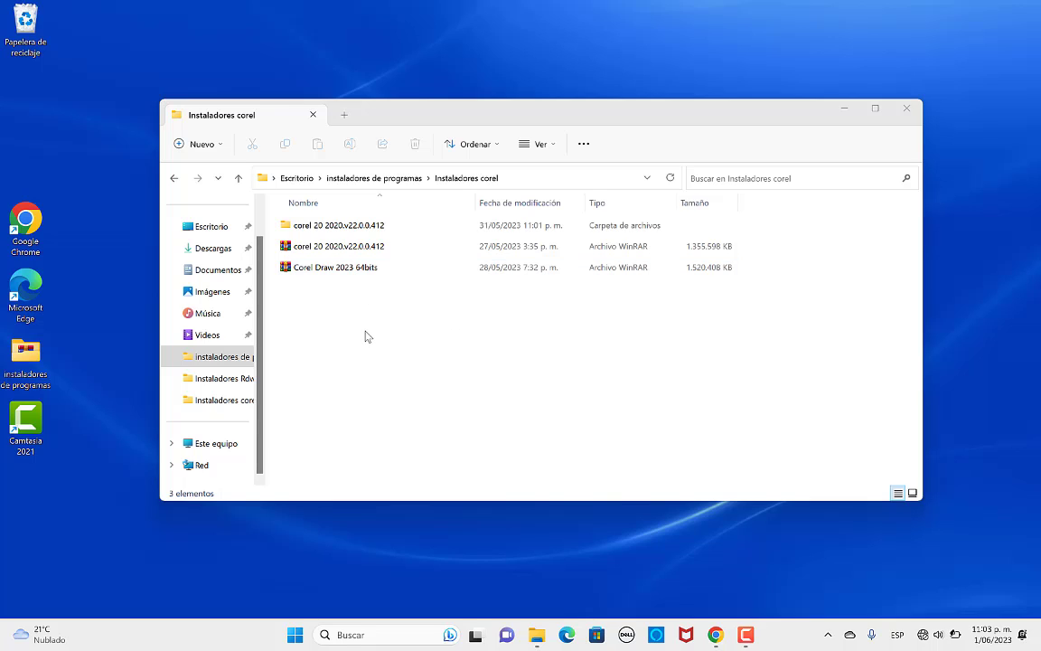
Step: Inspect the contents of the Corel Draw 2023 64bits archive, including its inner folder, and close the archive
double_click(343, 269)
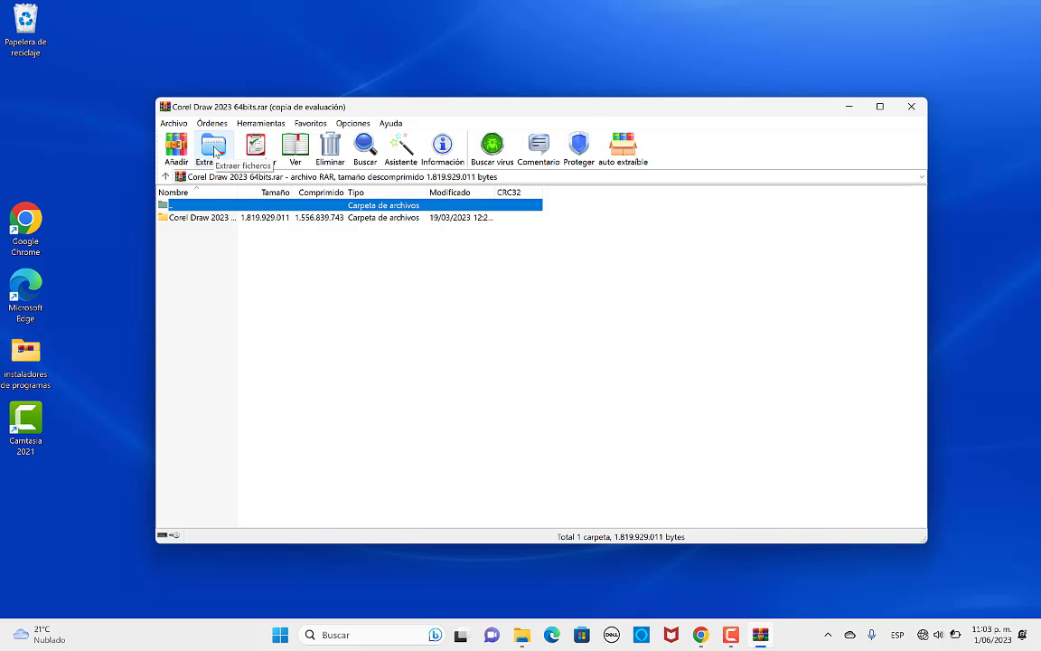
left_click_drag(504, 107, 624, 98)
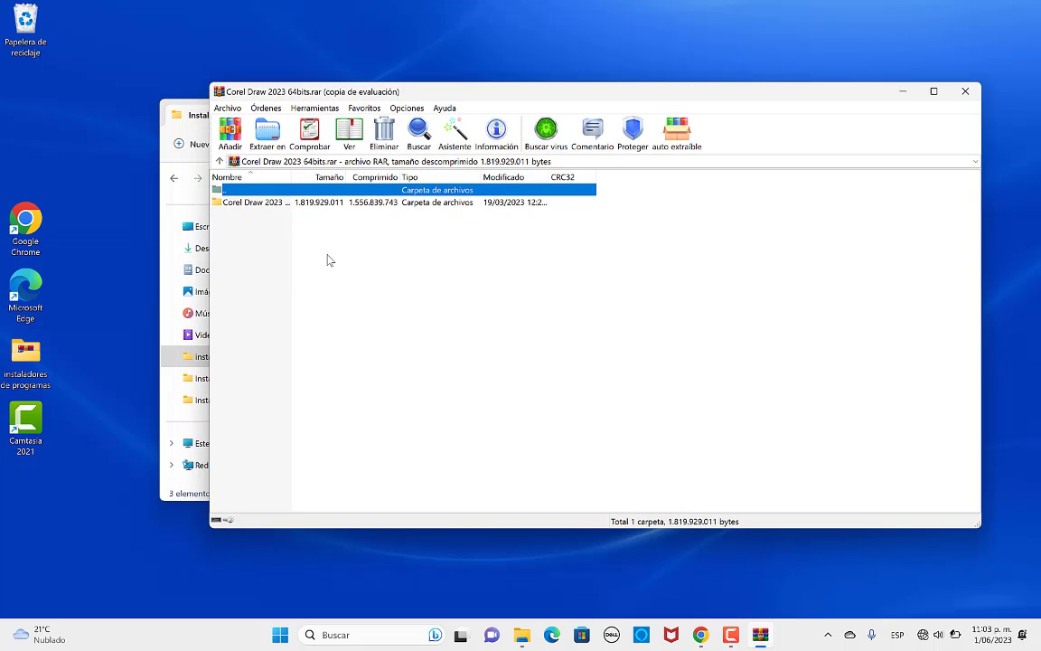
double_click(280, 204)
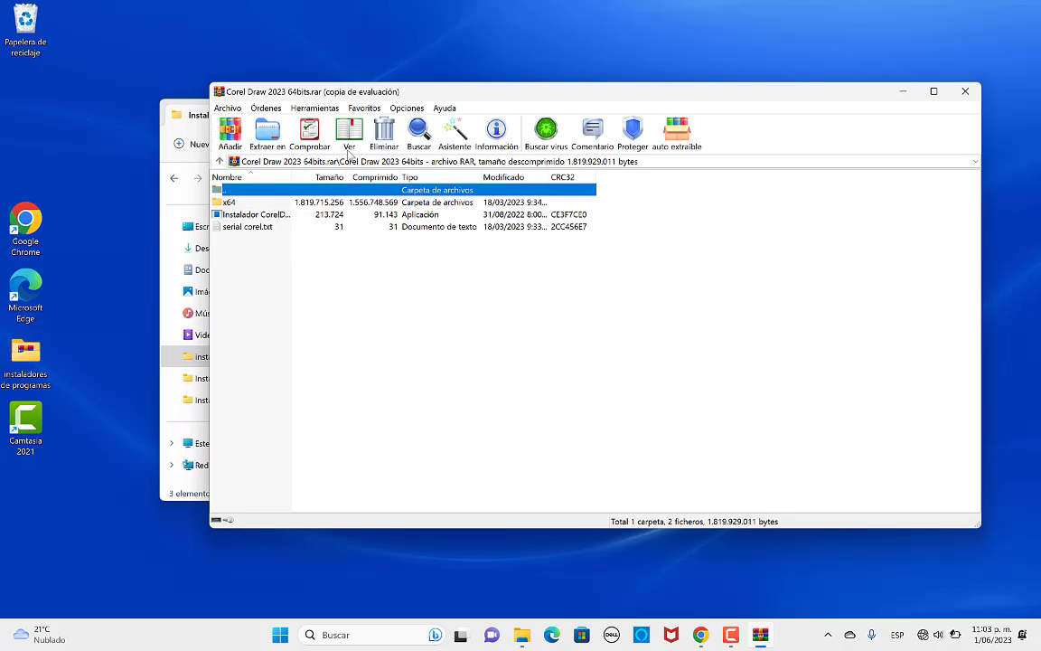
left_click(965, 91)
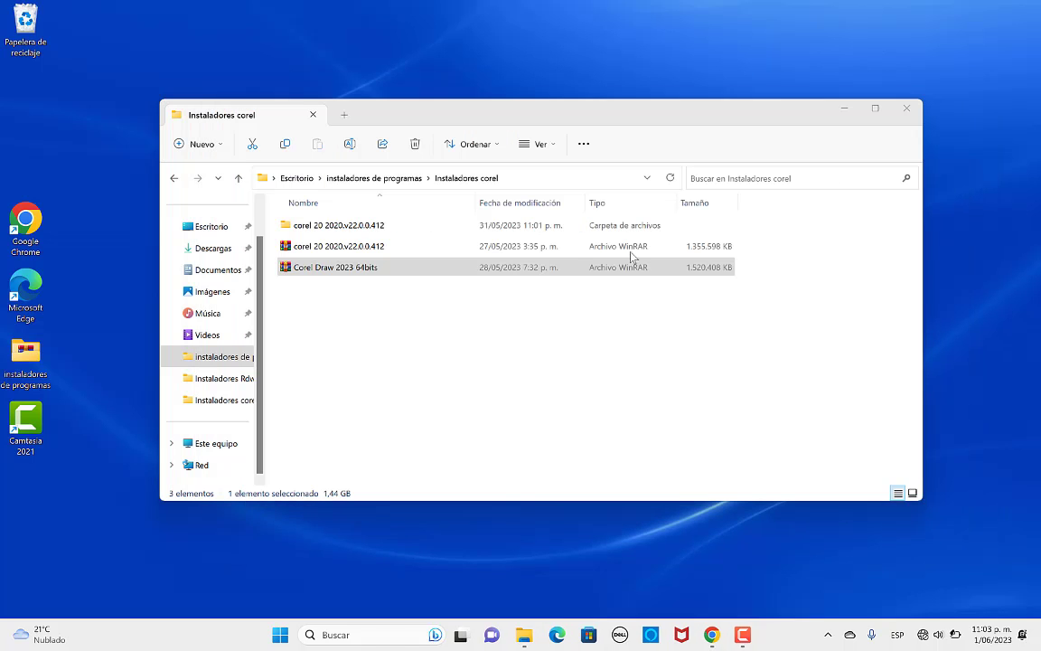
left_click(362, 327)
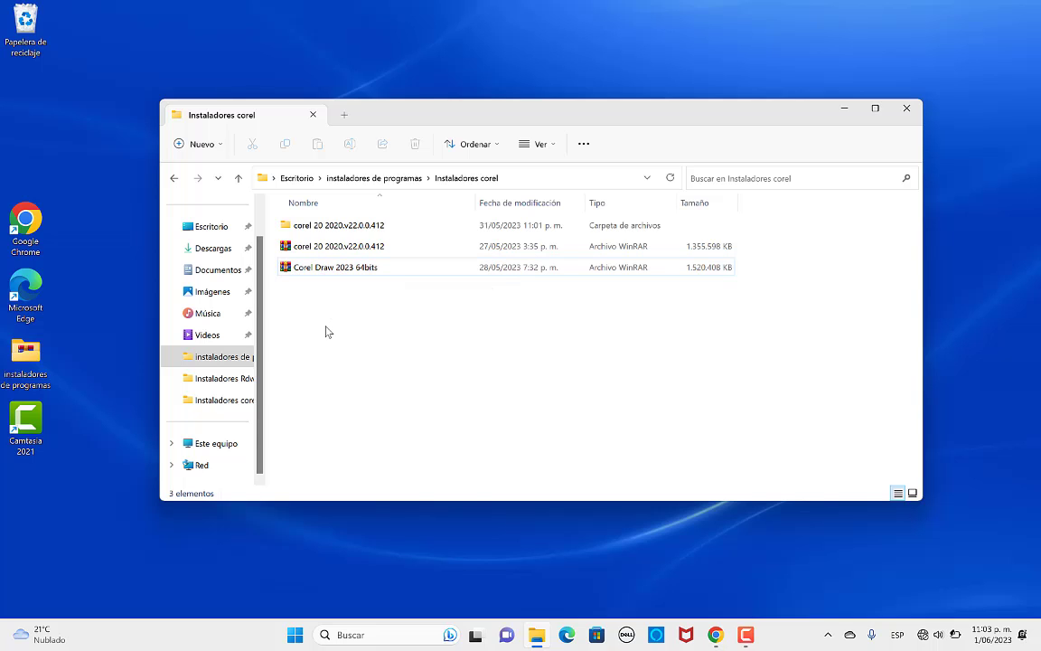
Step: Extract the Corel Draw 2023 64bits archive to its default destination folder inside Instaladores corel and close the archive
double_click(332, 268)
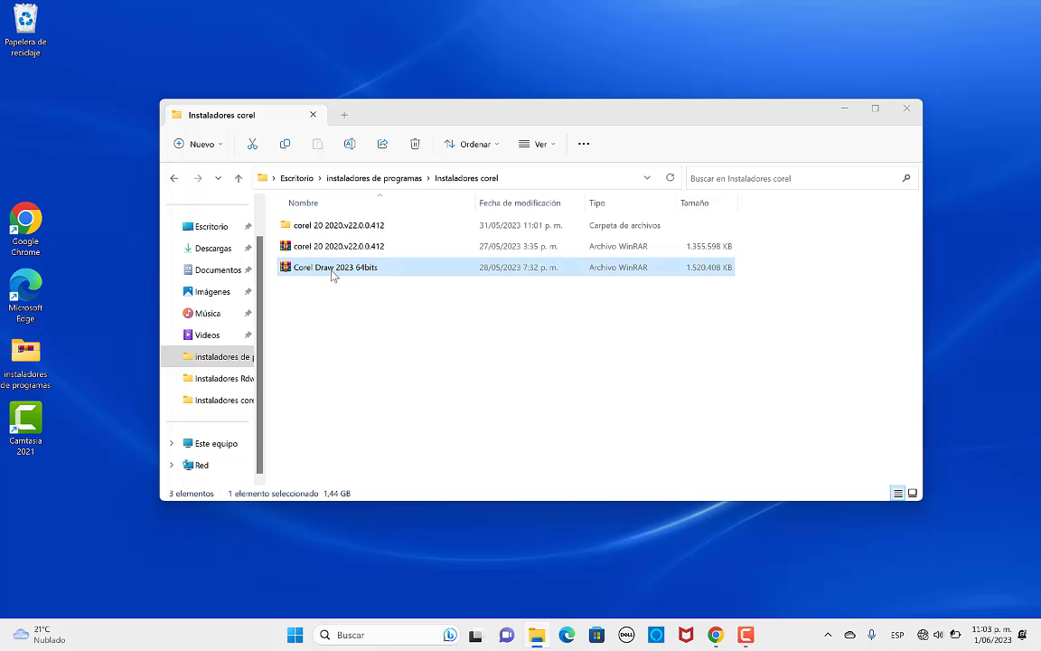
left_click(266, 133)
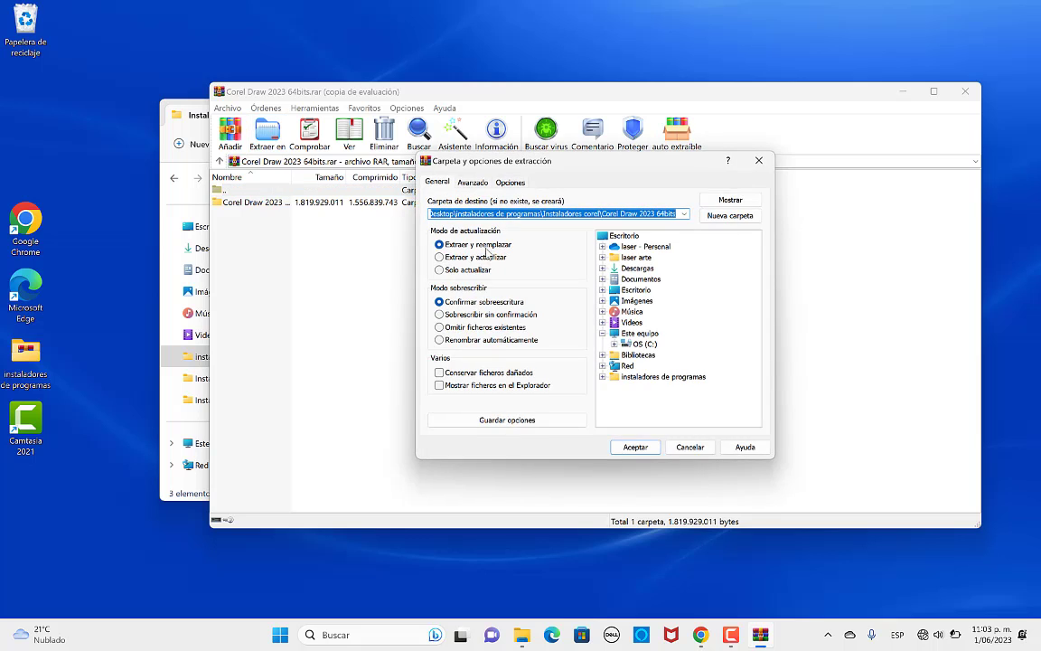
left_click(635, 452)
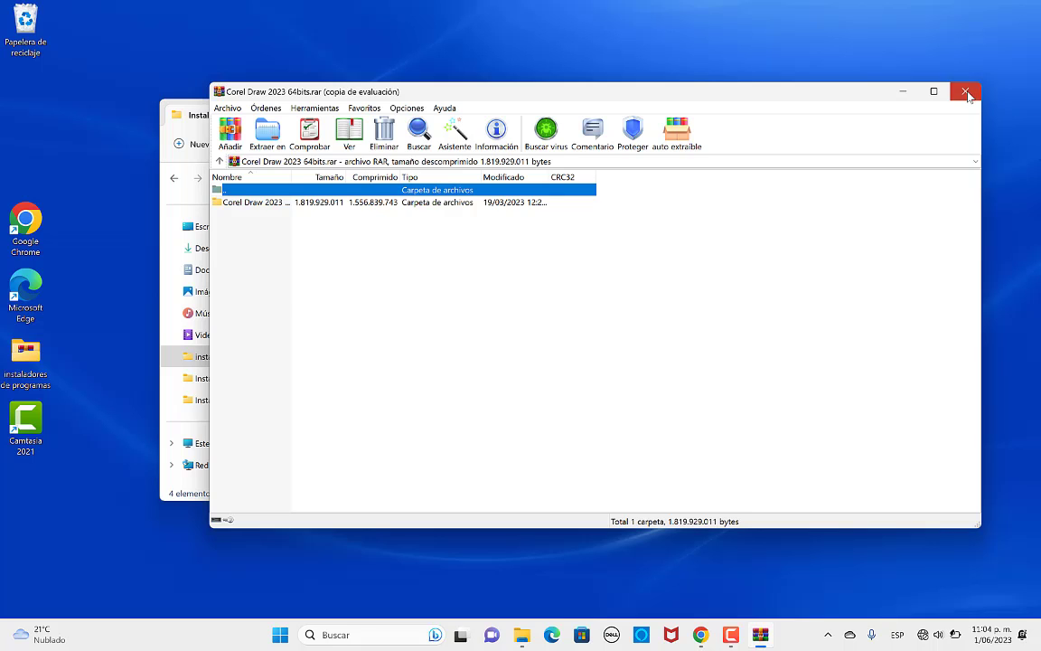
key("Escape")
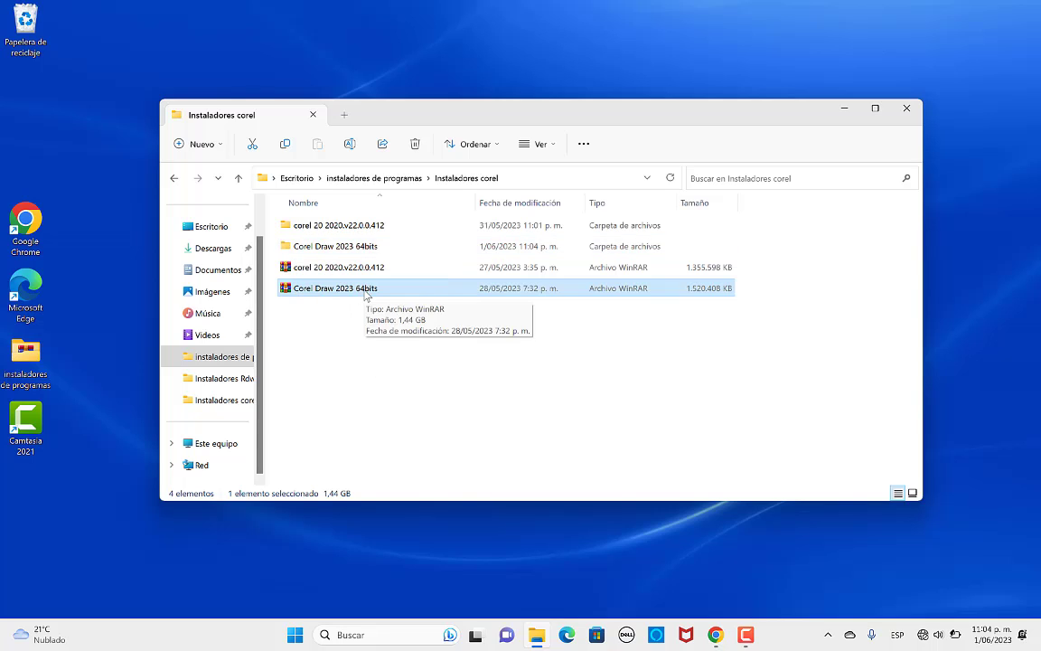
Step: Open the extracted Corel Draw 2023 64bits folder and its inner folder of the same name
double_click(311, 246)
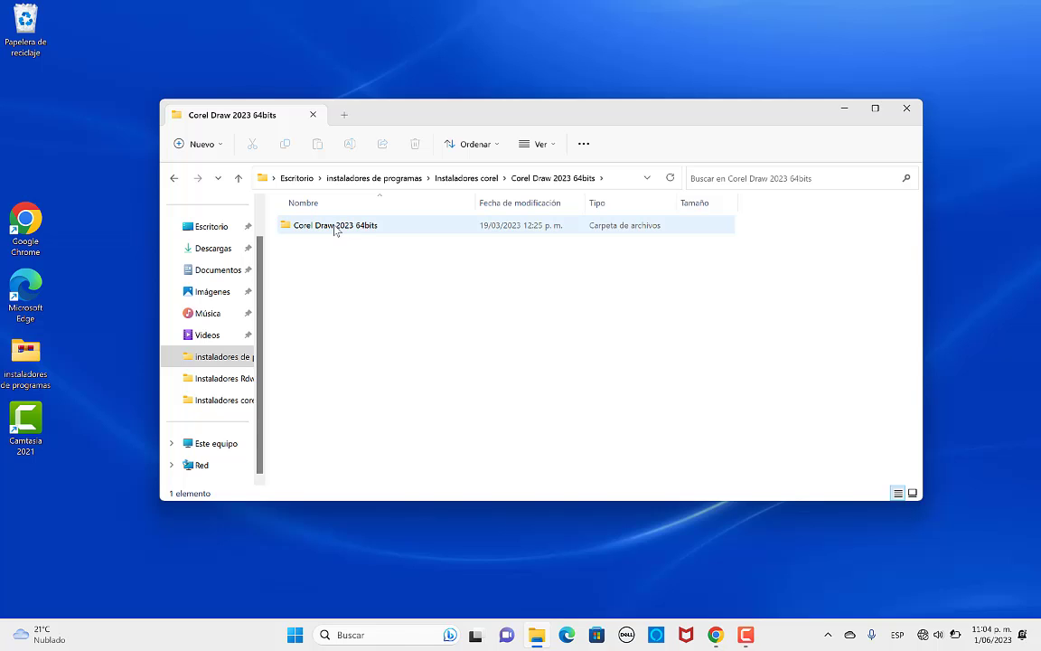
double_click(322, 227)
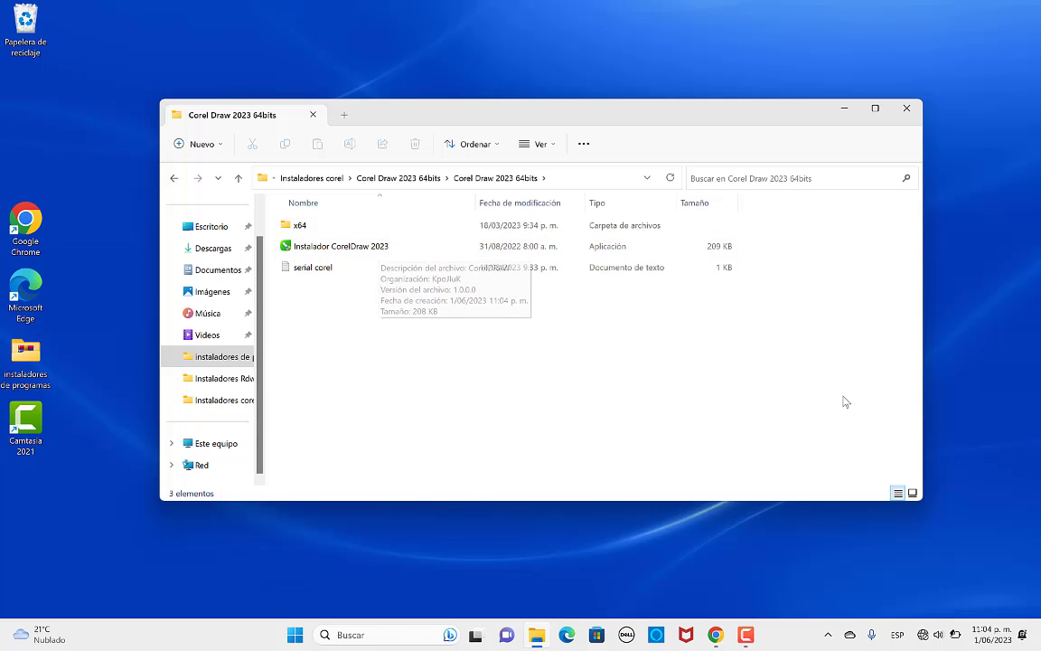
Step: Turn on the computer's Wi-Fi and dismiss the quick settings
left_click(920, 637)
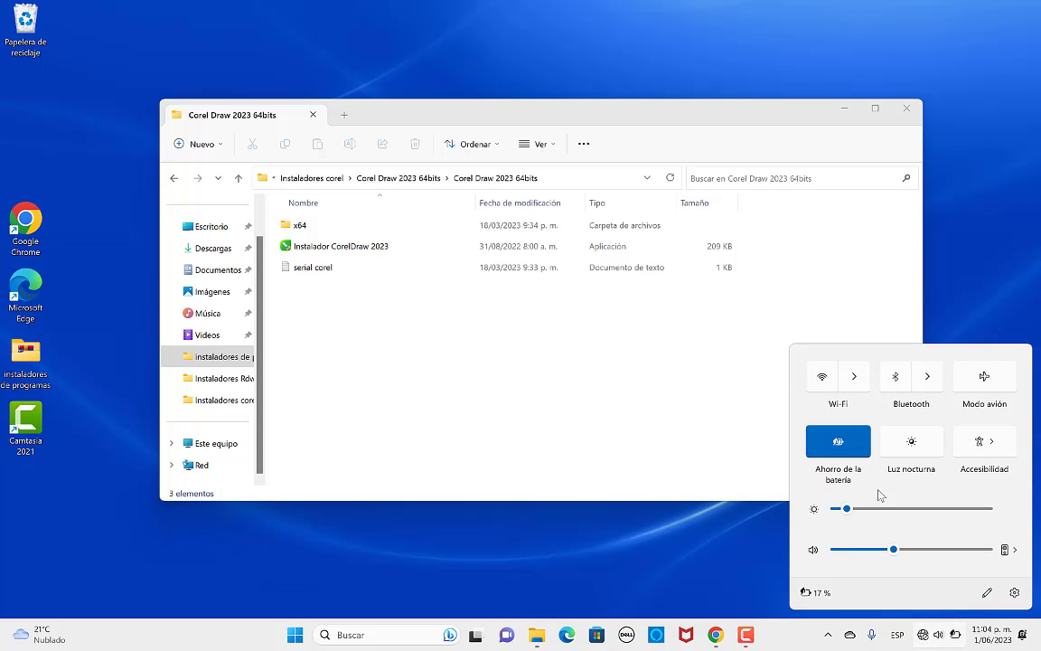
left_click(822, 384)
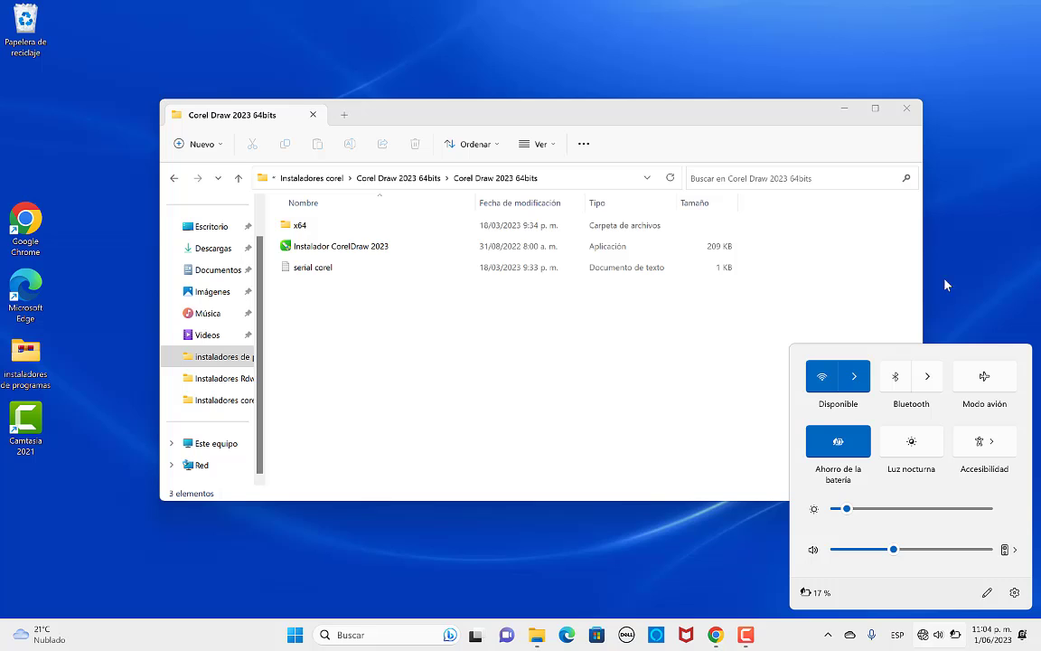
left_click(622, 332)
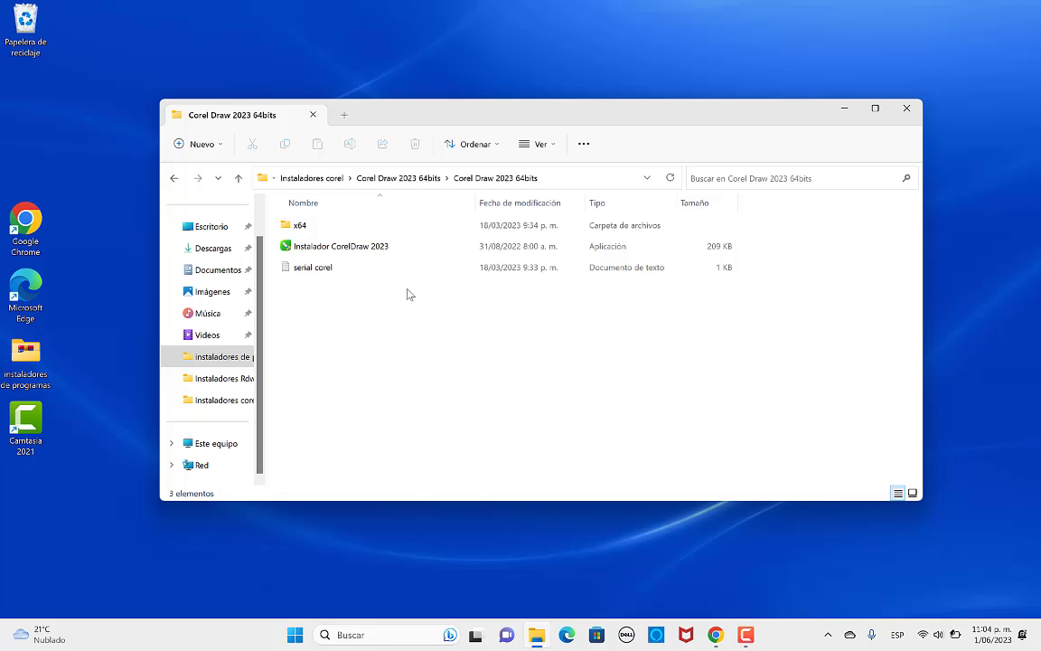
Step: Run Instalador CorelDraw 2023 as administrator
right_click(375, 253)
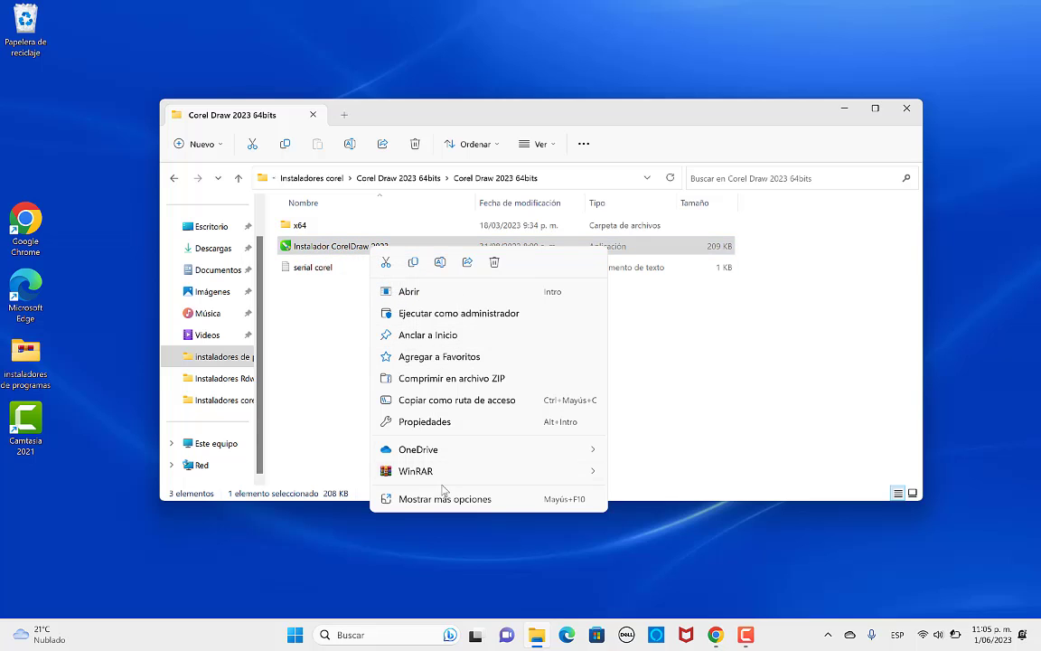
left_click(502, 314)
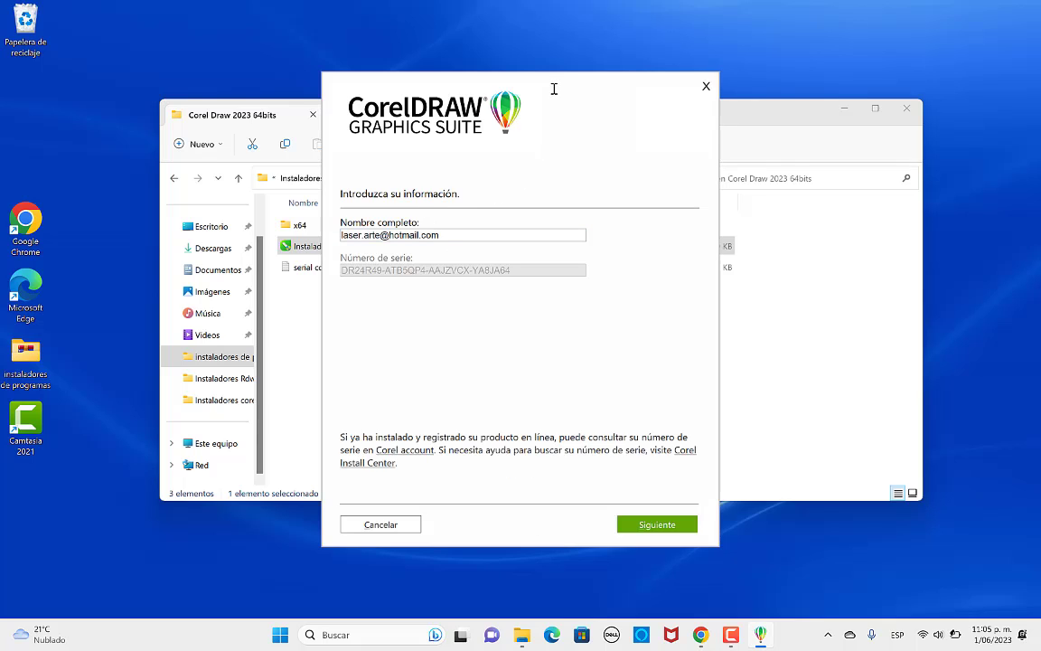
left_click(283, 125)
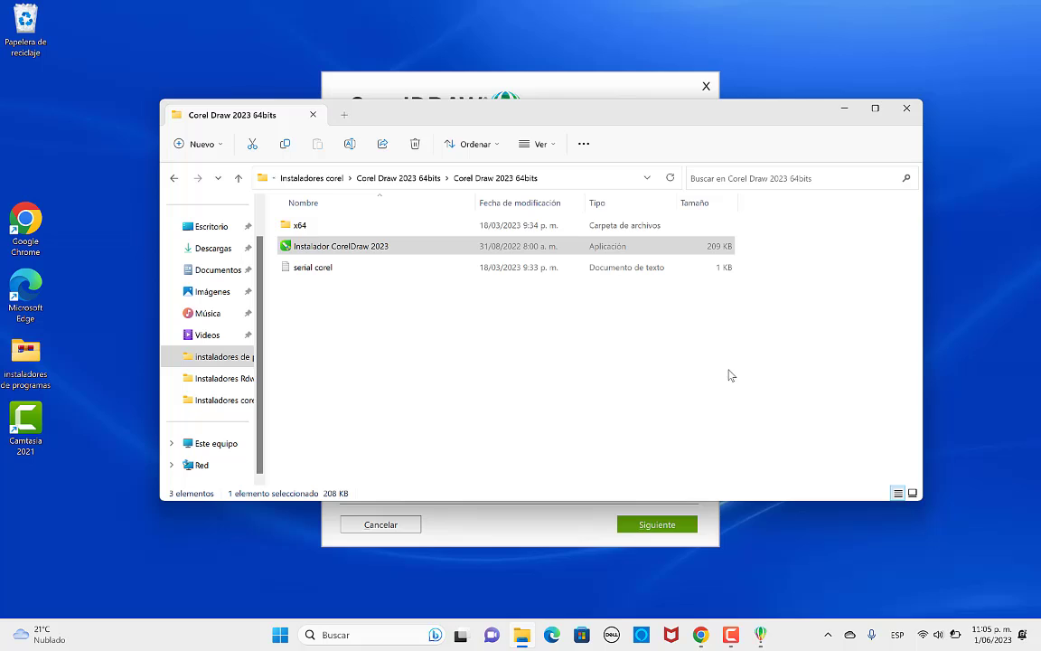
left_click(529, 88)
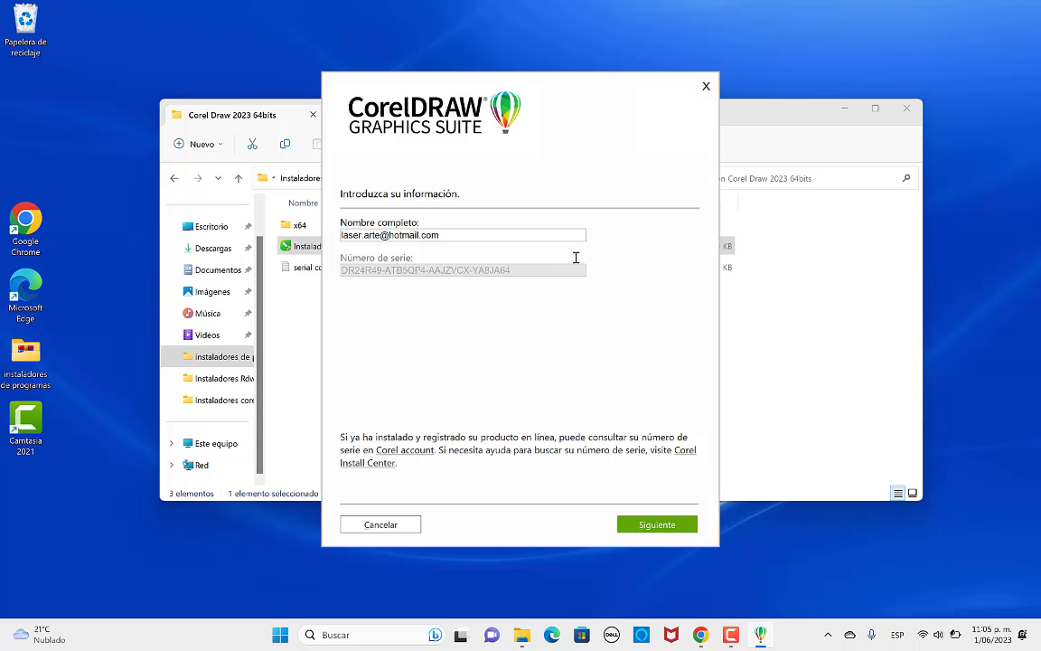
left_click(827, 634)
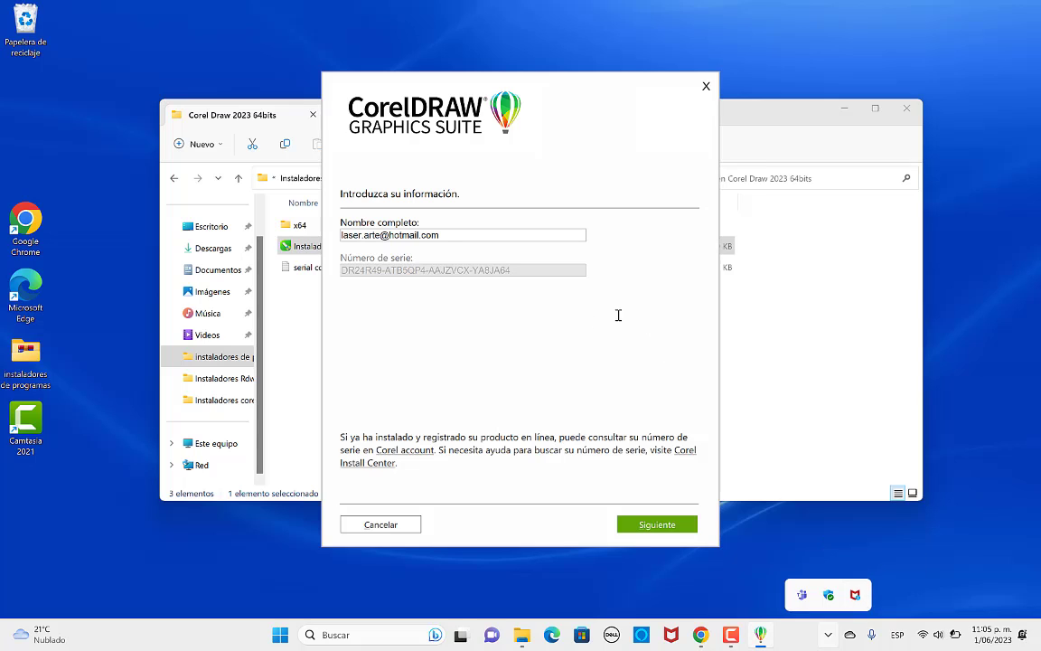
left_click(655, 294)
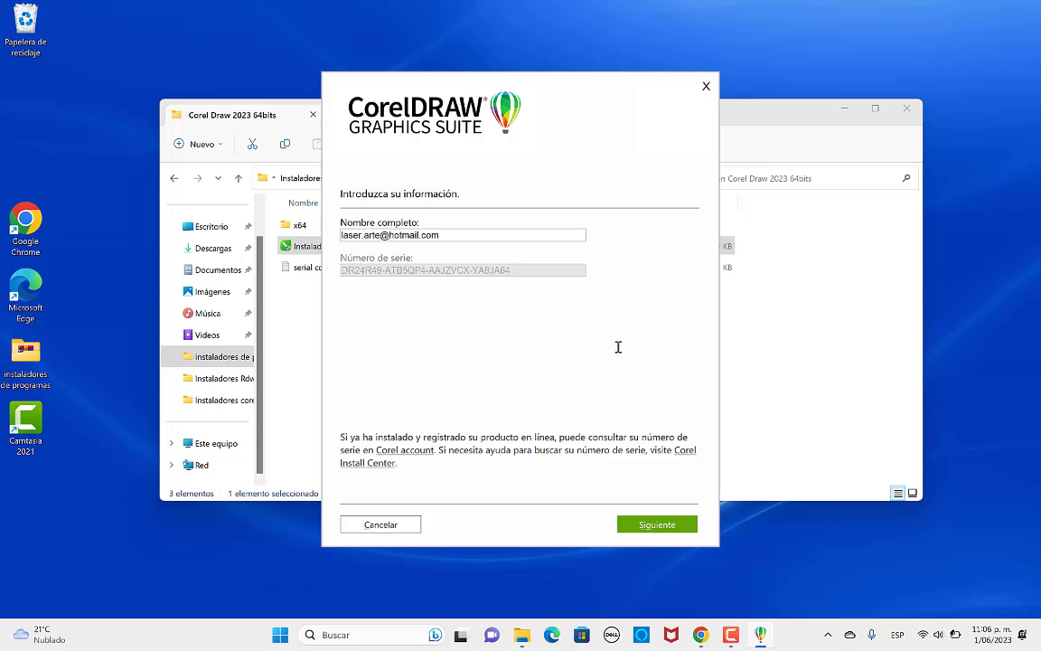
left_click(252, 110)
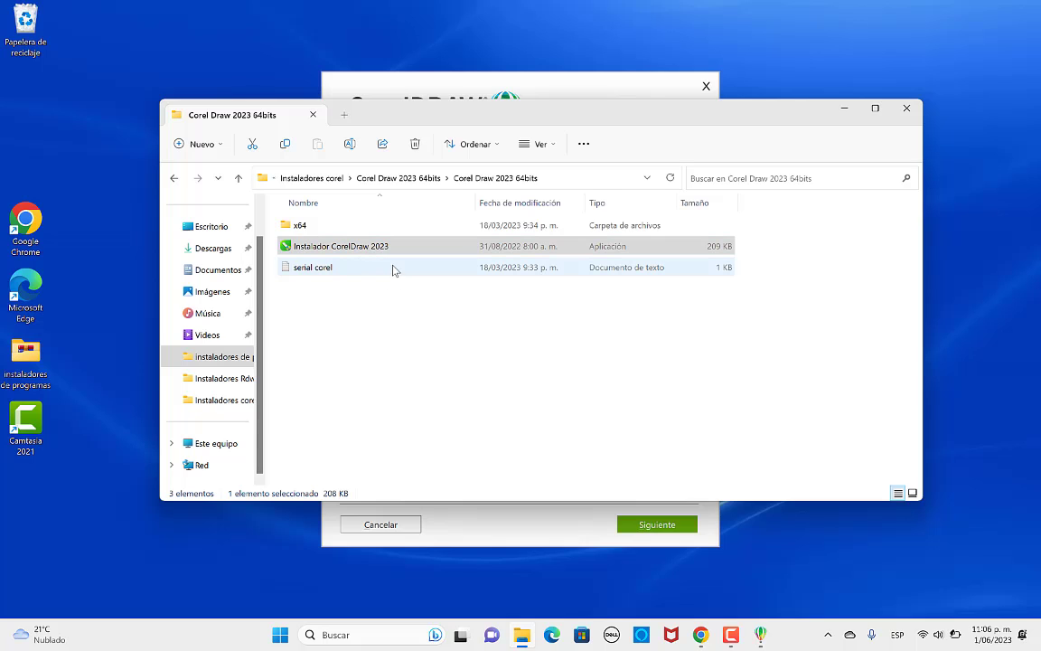
left_click(567, 88)
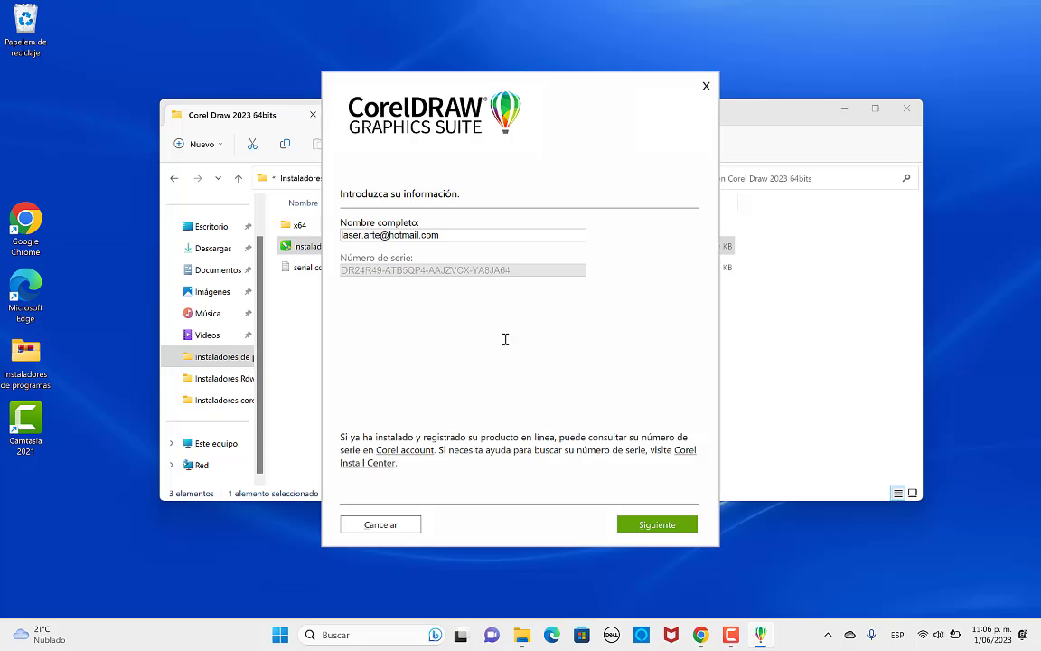
Step: Delete the final characters of the full name entry and continue to the installation options
left_click(454, 236)
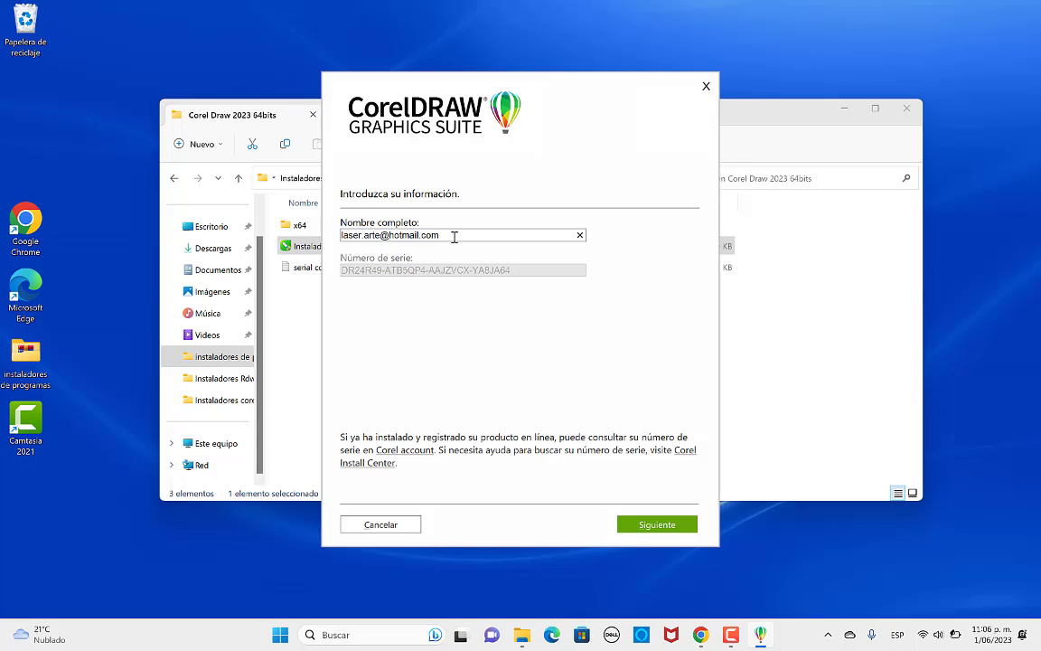
key("BackSpace")
key("BackSpace")
key("BackSpace")
key("BackSpace")
key("BackSpace")
key("BackSpace")
left_click(675, 528)
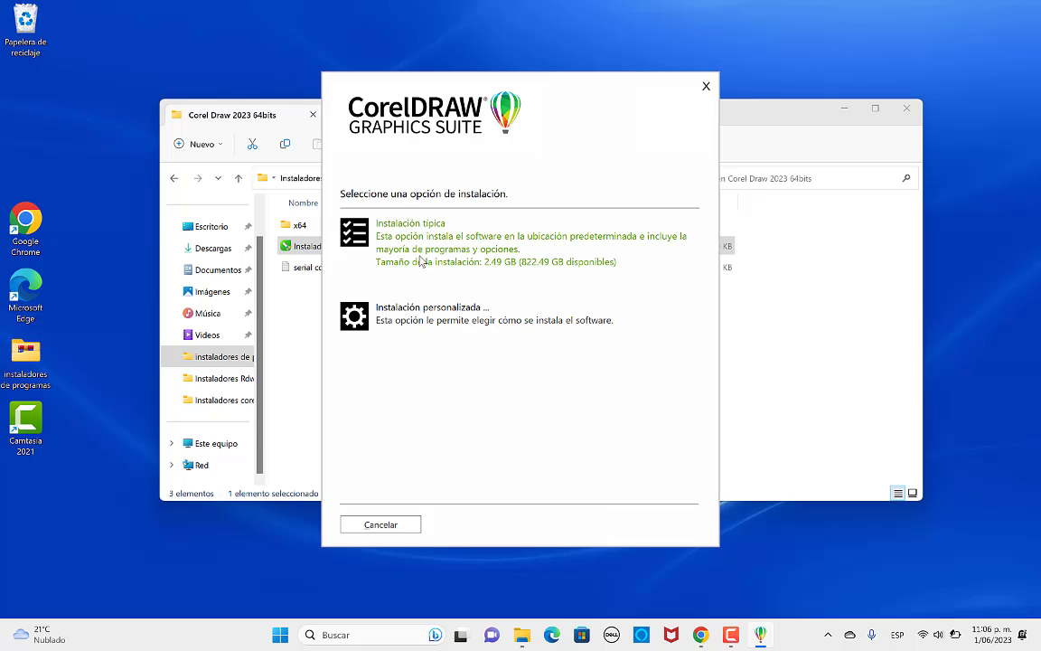
Step: Choose the custom installation, exclude Corel PHOTO-PAINT, Corel CAPTURE and Corel Font Manager so only CorelDRAW is installed, and continue
left_click(441, 314)
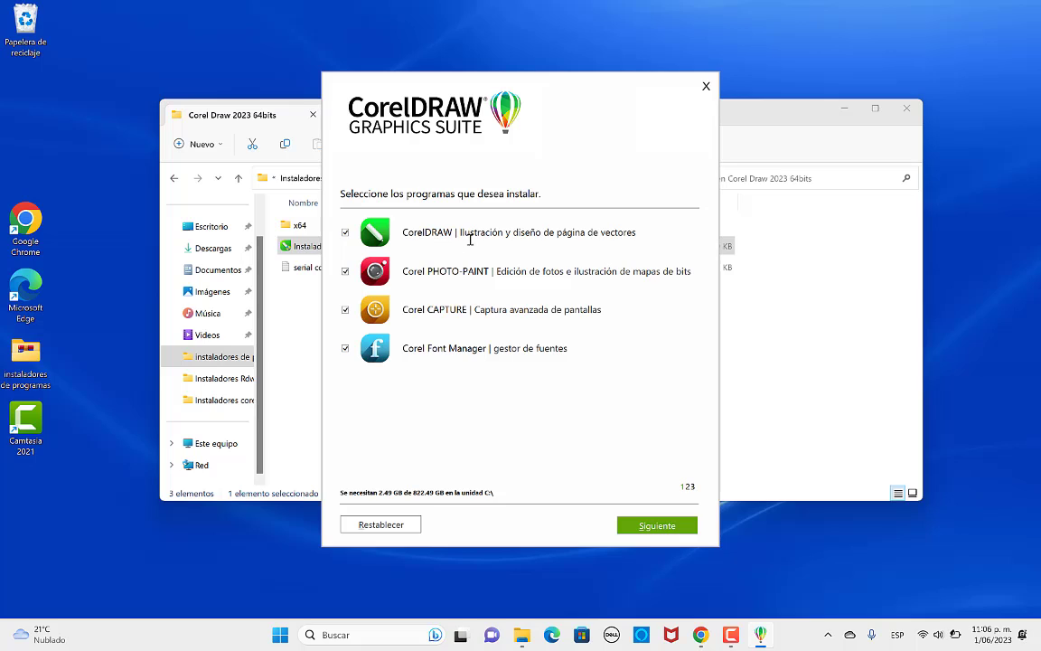
left_click(345, 271)
left_click(345, 310)
left_click(345, 349)
left_click(658, 529)
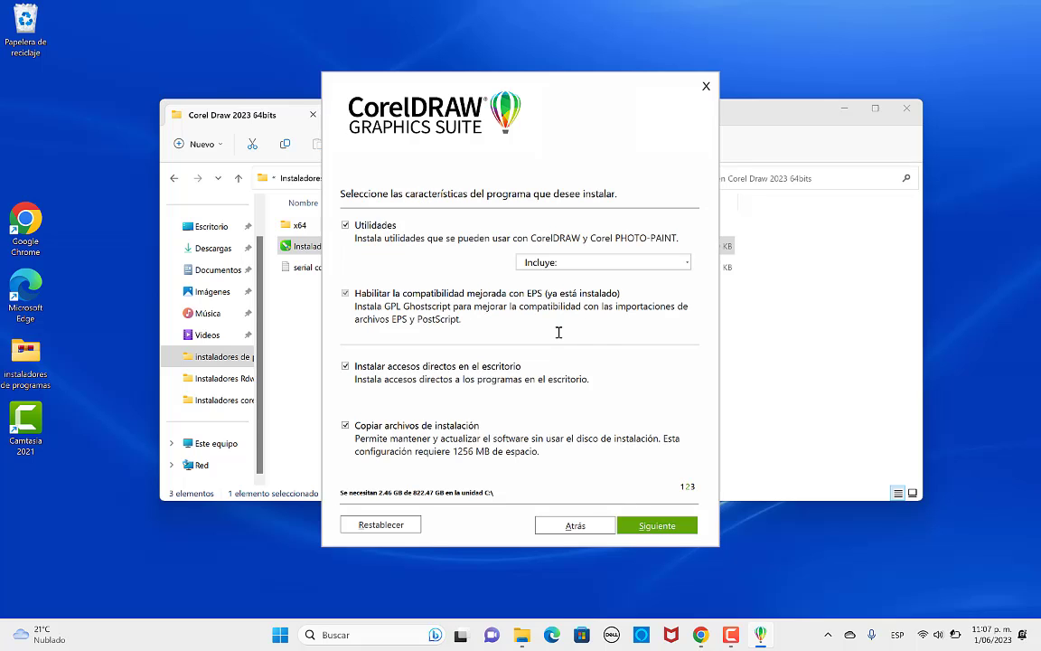
Step: Accept the default program features, installation path and product languages, and start the installation
left_click(673, 528)
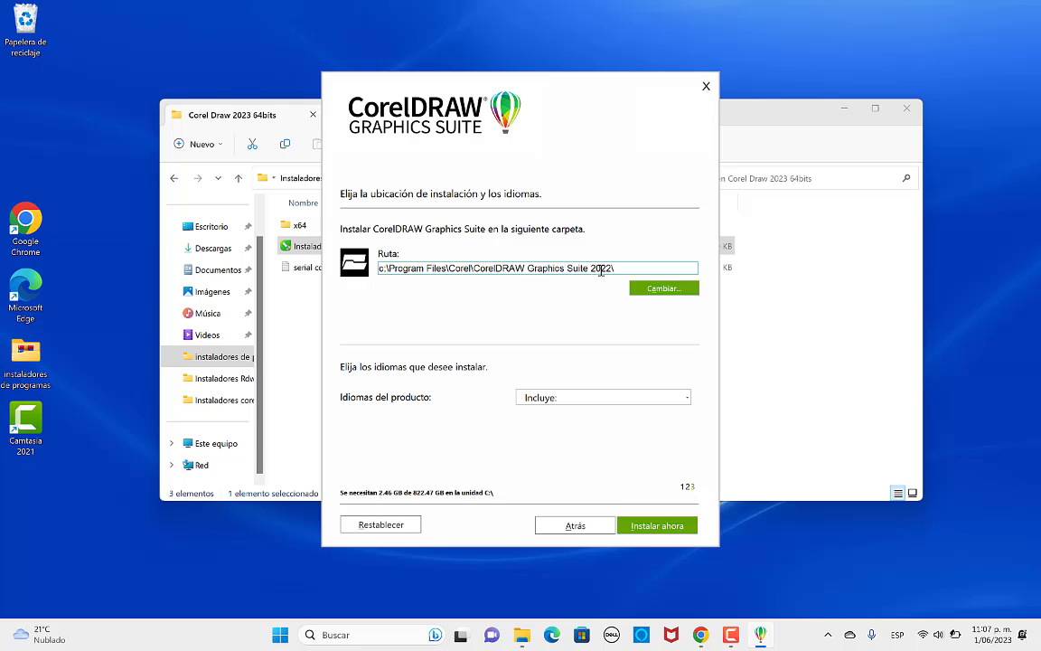
left_click(603, 397)
left_click(656, 531)
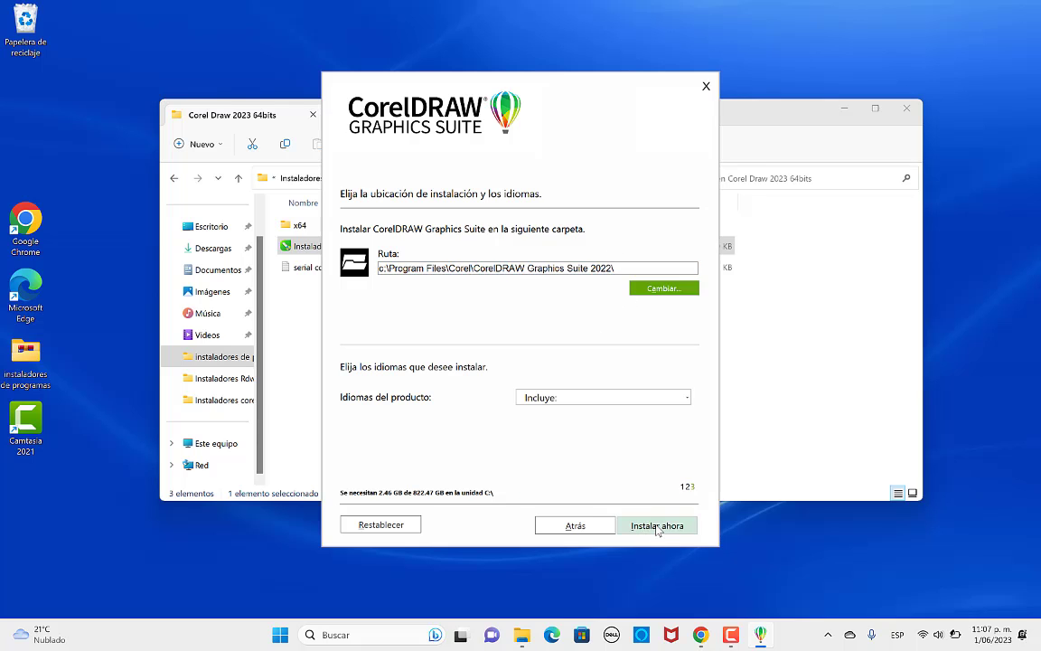
left_click(657, 527)
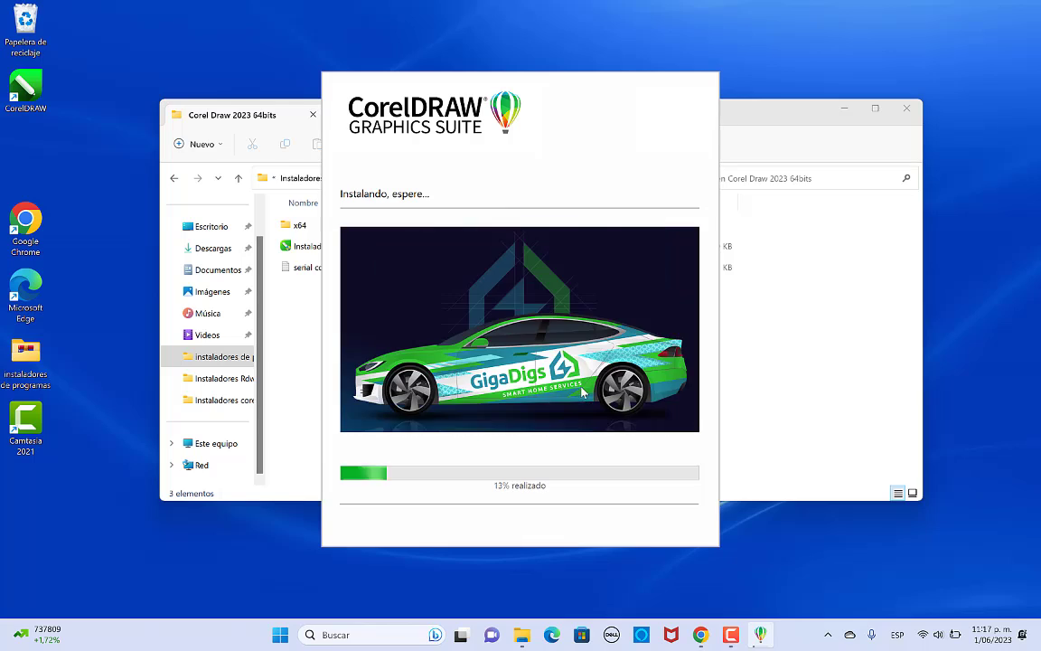
Step: Turn off the computer's Wi-Fi while the installation is running and dismiss the quick settings
left_click(922, 636)
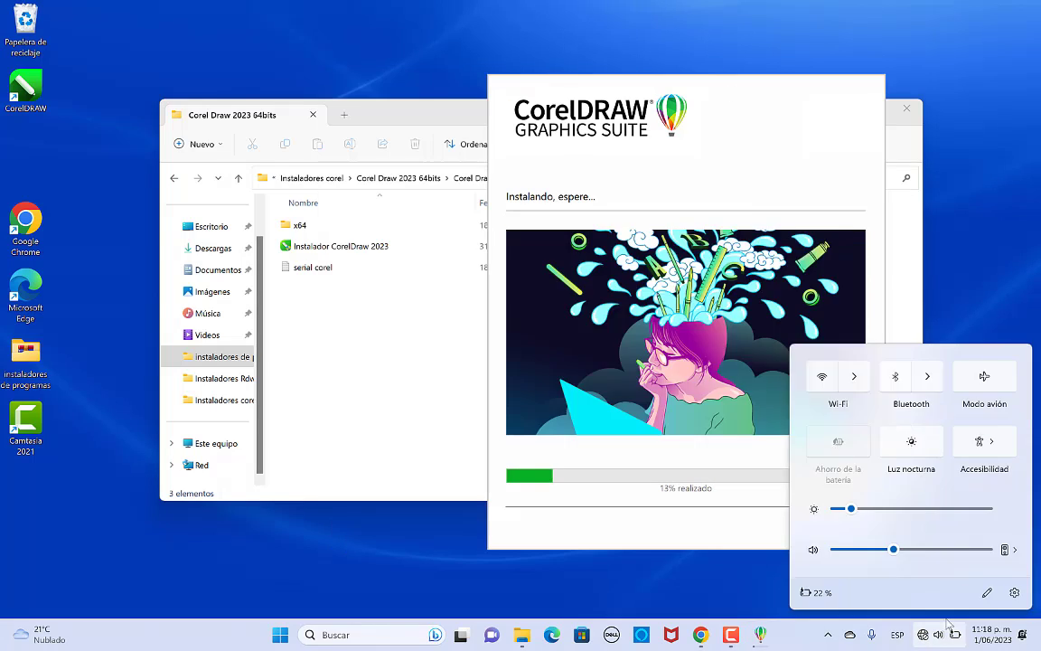
left_click(969, 341)
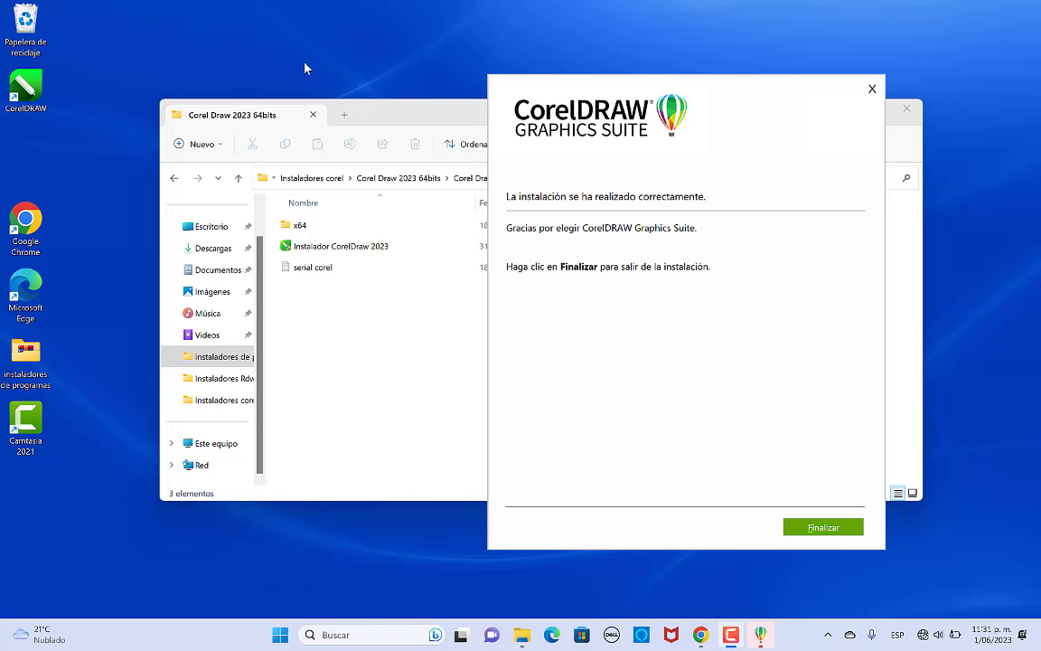
Step: Finish the CorelDRAW Graphics Suite installer and close the installer folder window
left_click(826, 531)
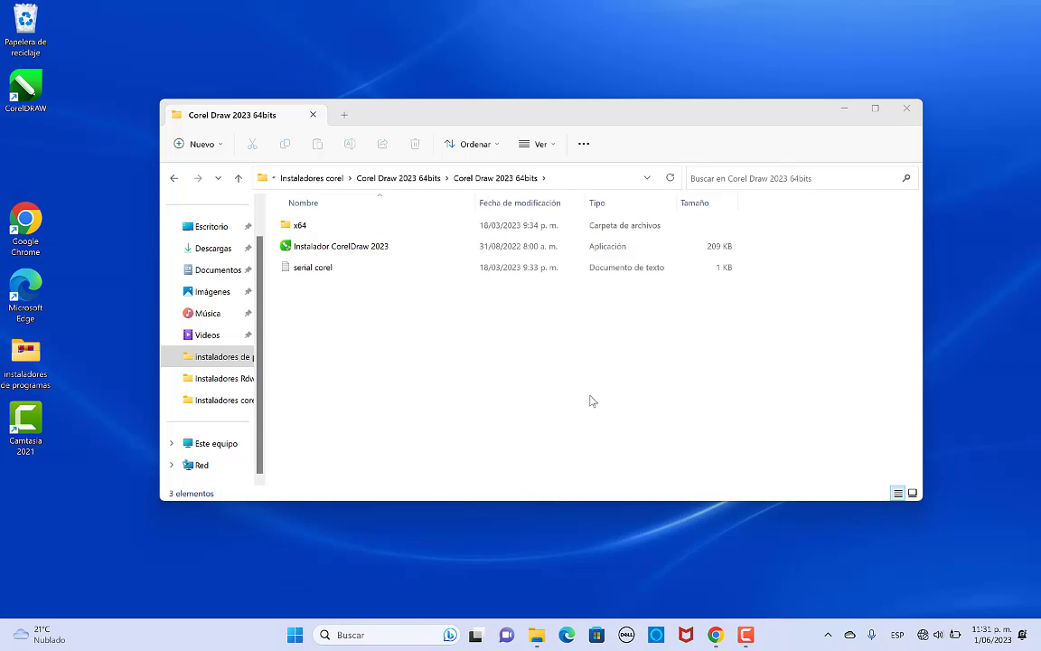
left_click(909, 111)
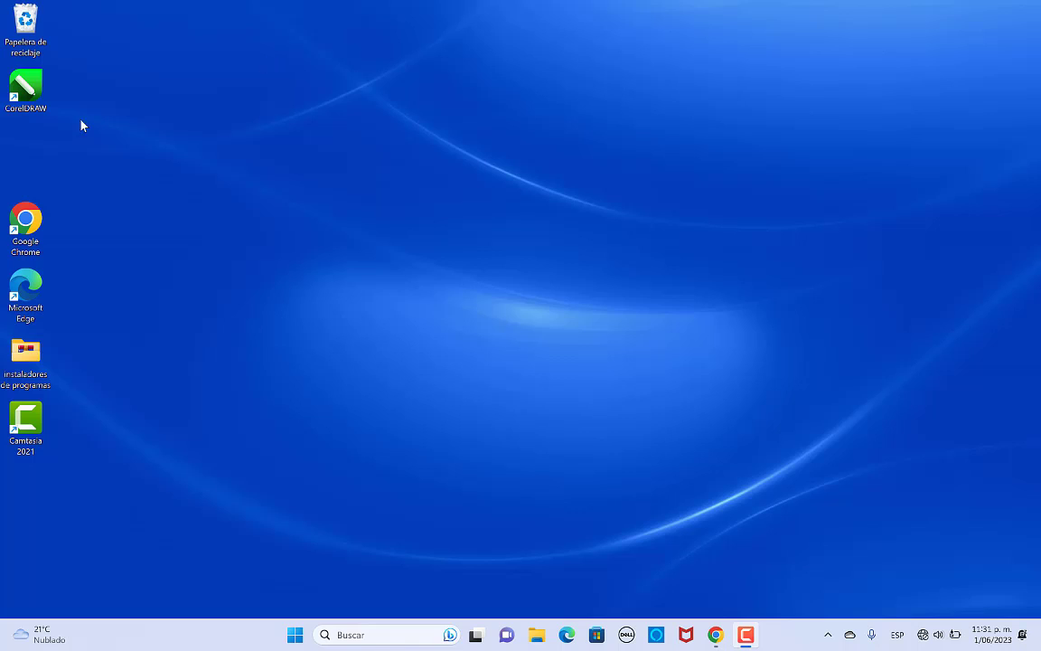
Step: Launch CorelDRAW from the desktop, check the version details in its About information, and close the program
double_click(36, 87)
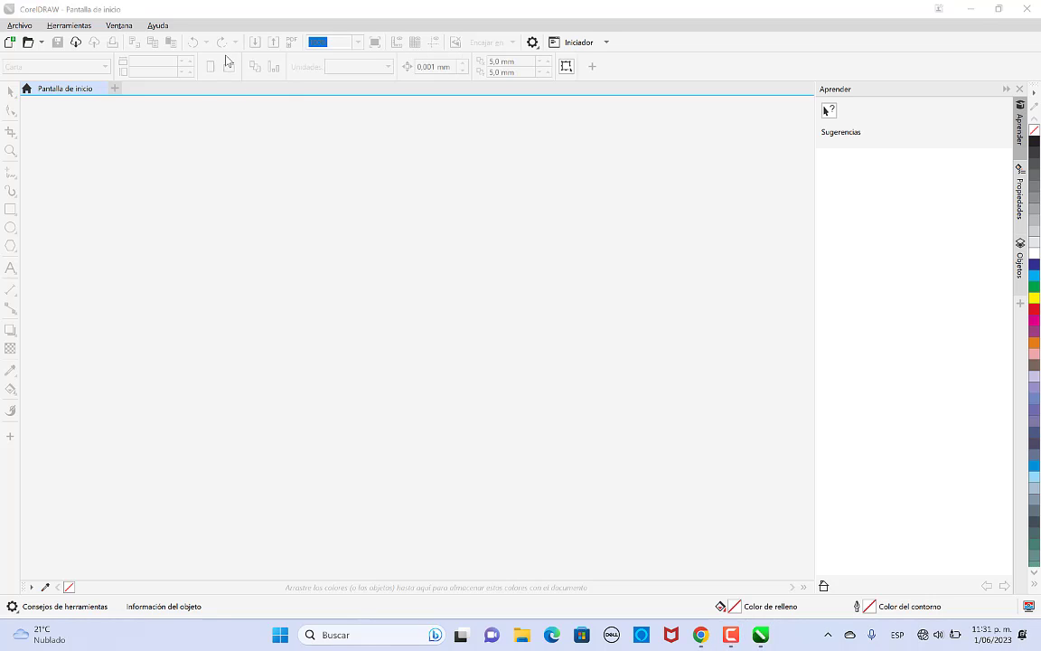
left_click(158, 25)
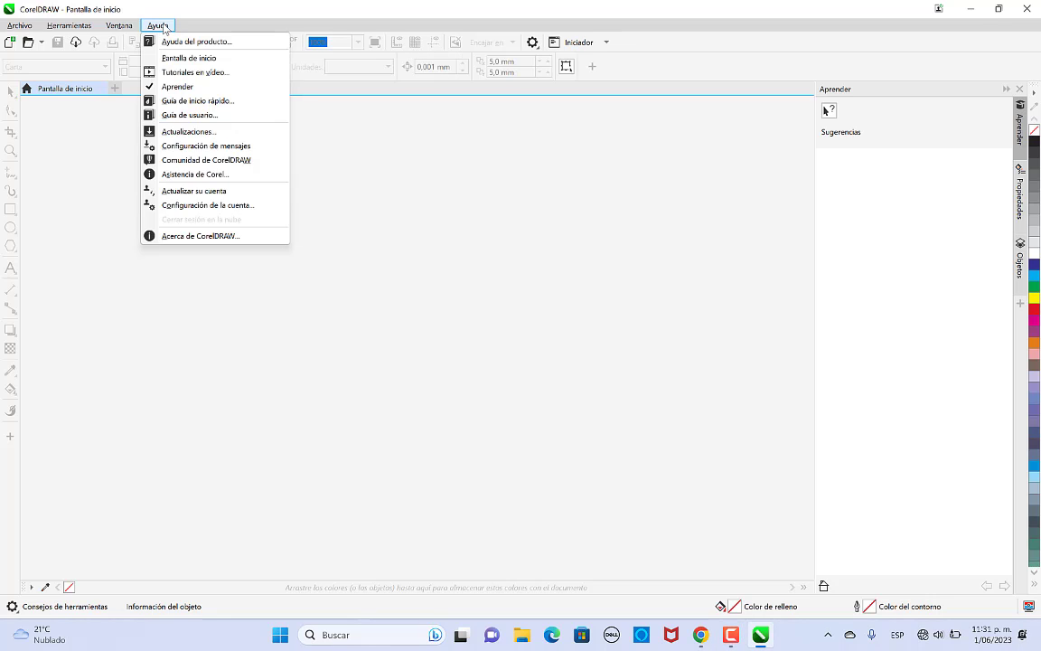
left_click(190, 237)
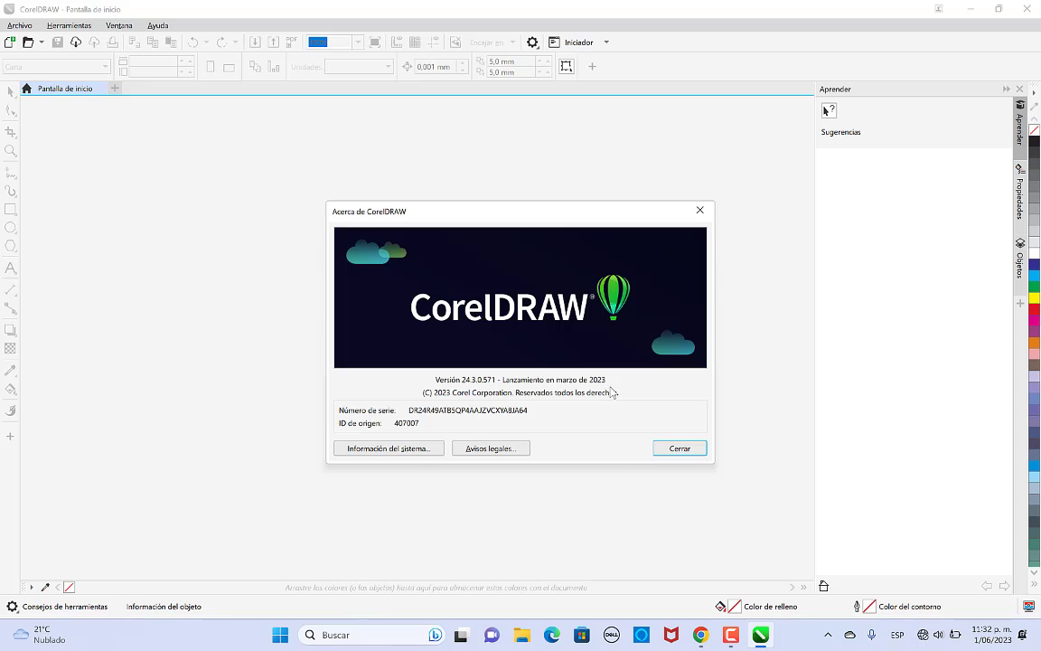
left_click(679, 449)
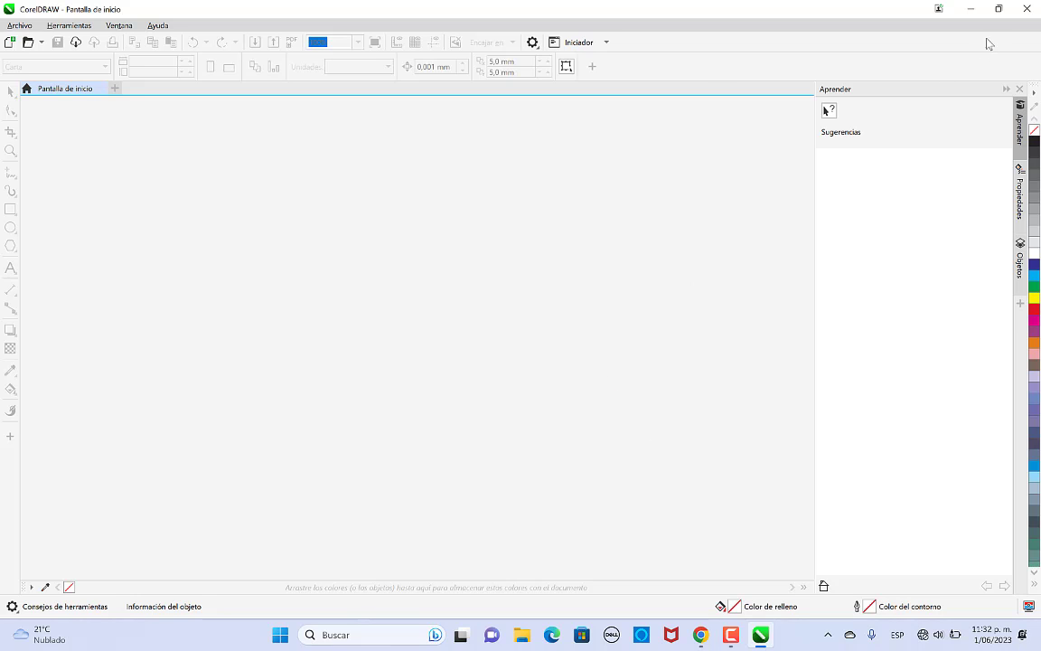
left_click(1027, 8)
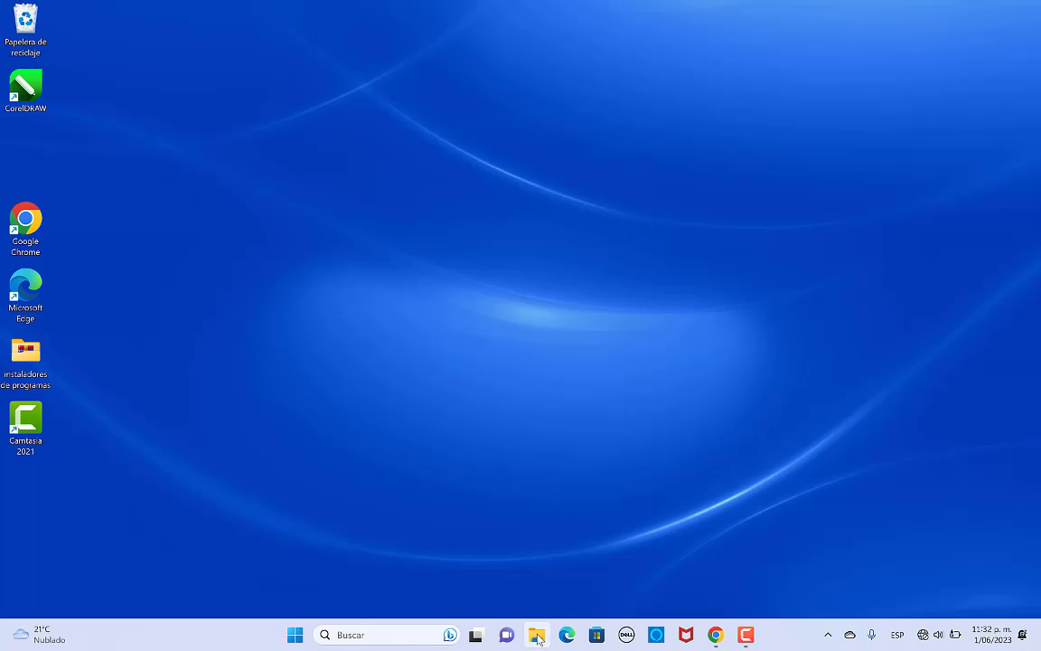
Step: Open the advanced settings of Windows Defender Firewall and review the outbound and inbound rules for the existing Corel rule
left_click(401, 635)
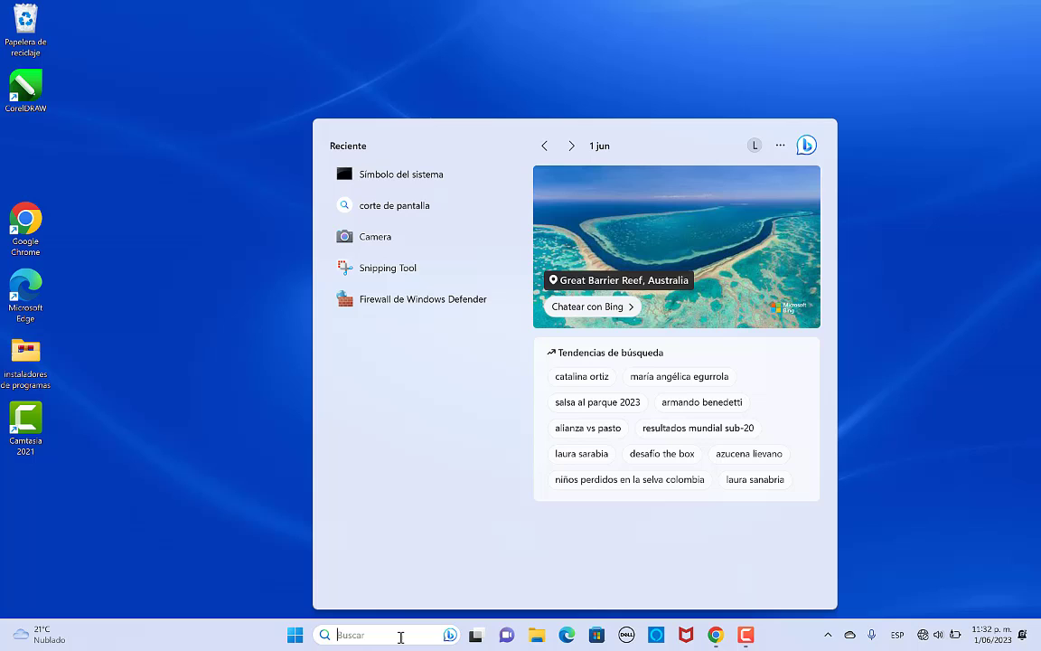
left_click(404, 306)
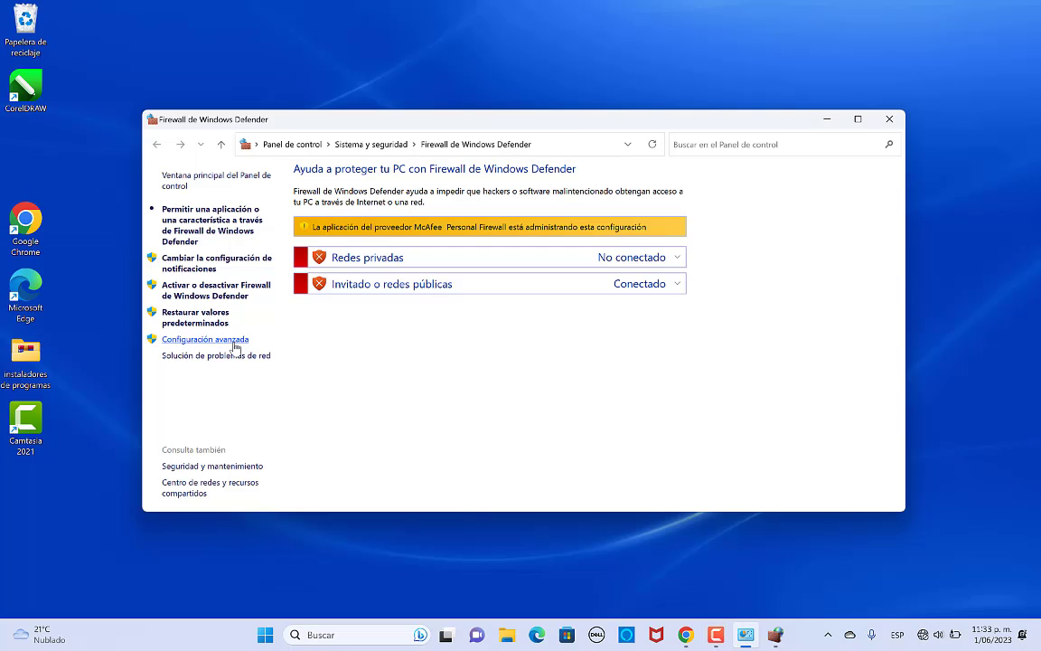
left_click(234, 341)
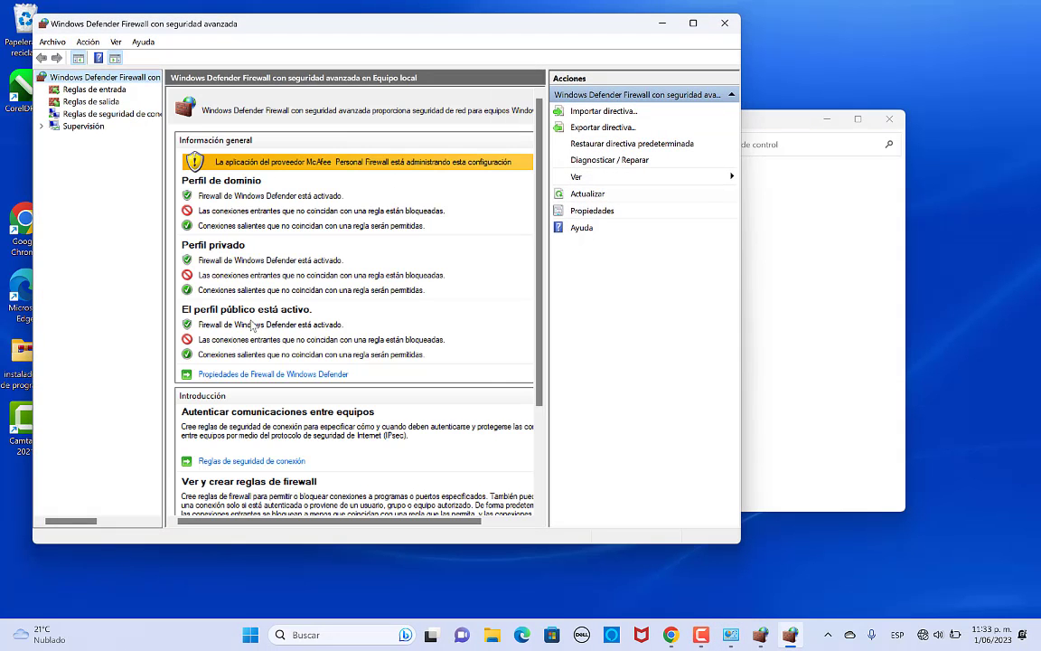
left_click(116, 91)
left_click(107, 103)
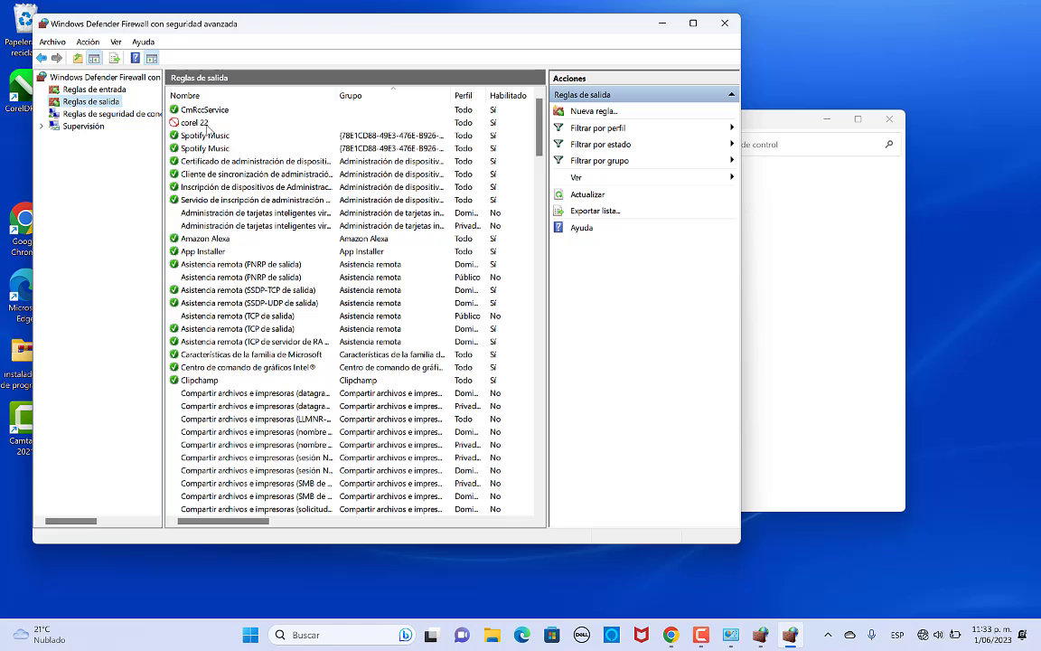
left_click(106, 89)
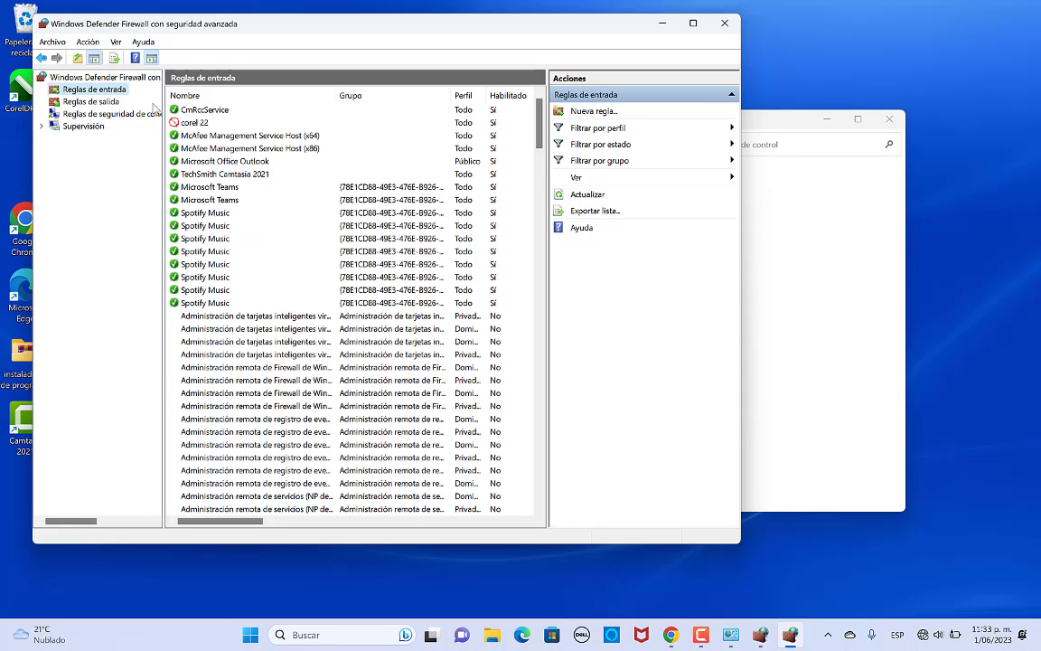
Step: Start a new inbound program rule and choose the CorelDRW executable in the Programs64 folder as its program path
left_click(606, 112)
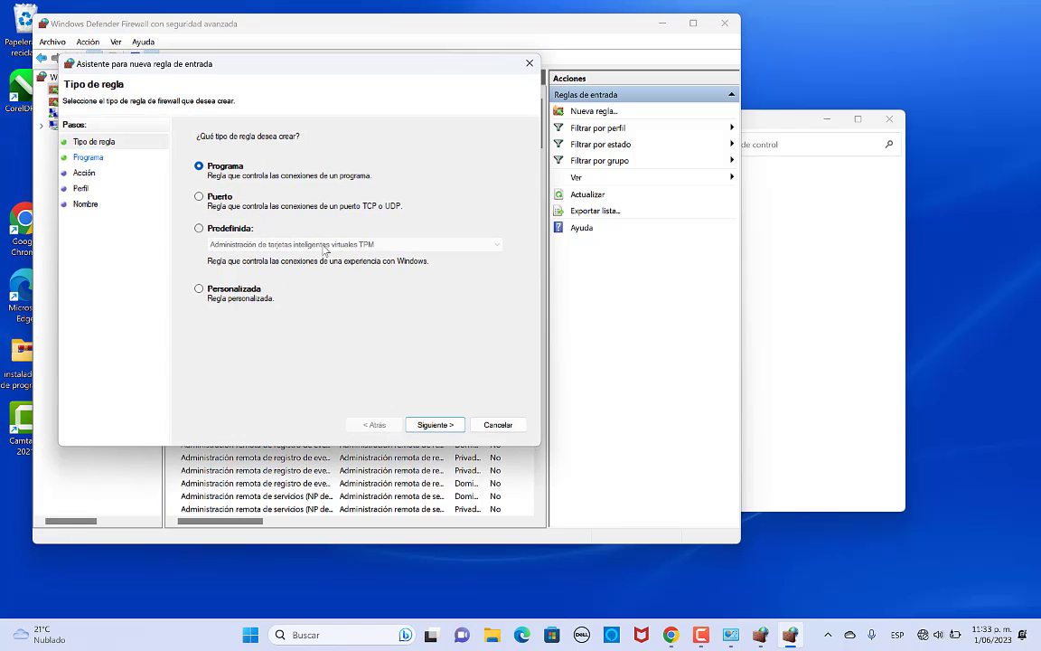
left_click(438, 424)
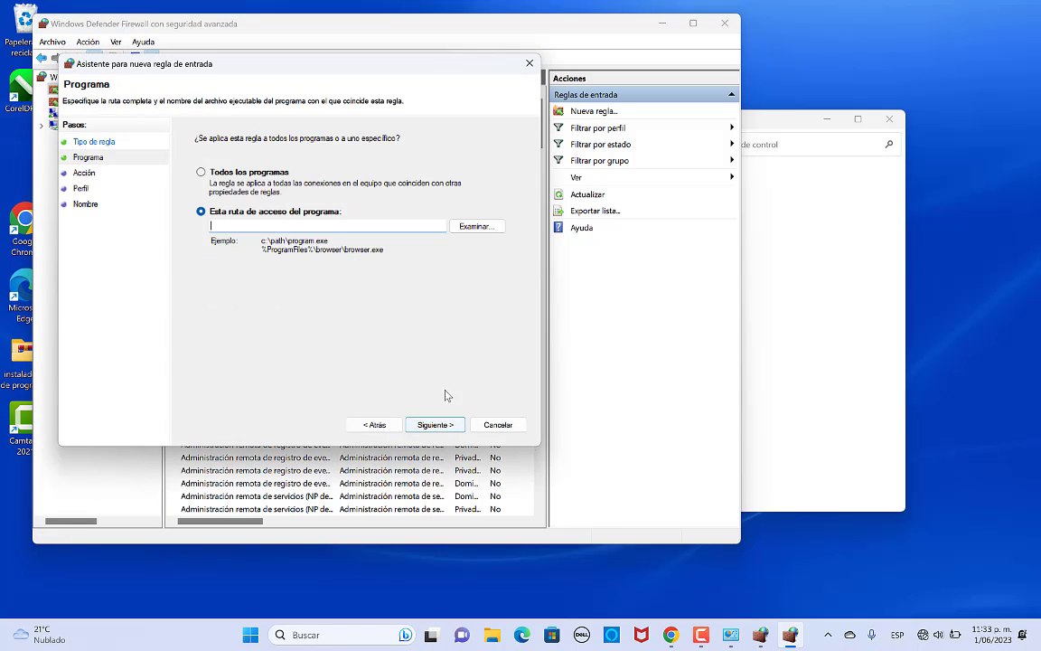
left_click(475, 227)
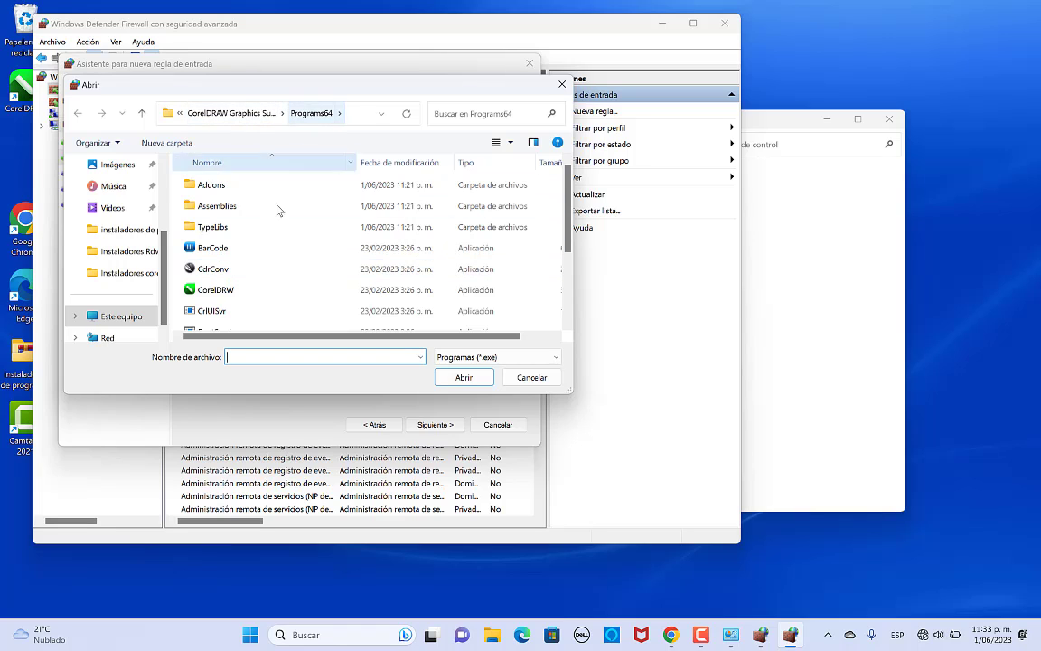
left_click(216, 293)
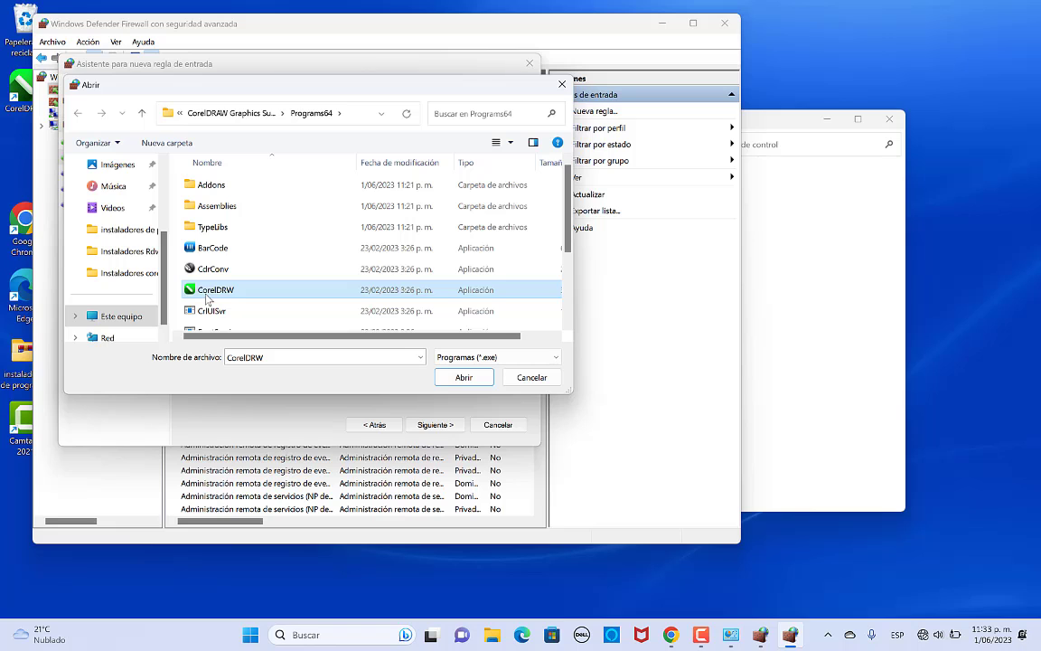
left_click(465, 378)
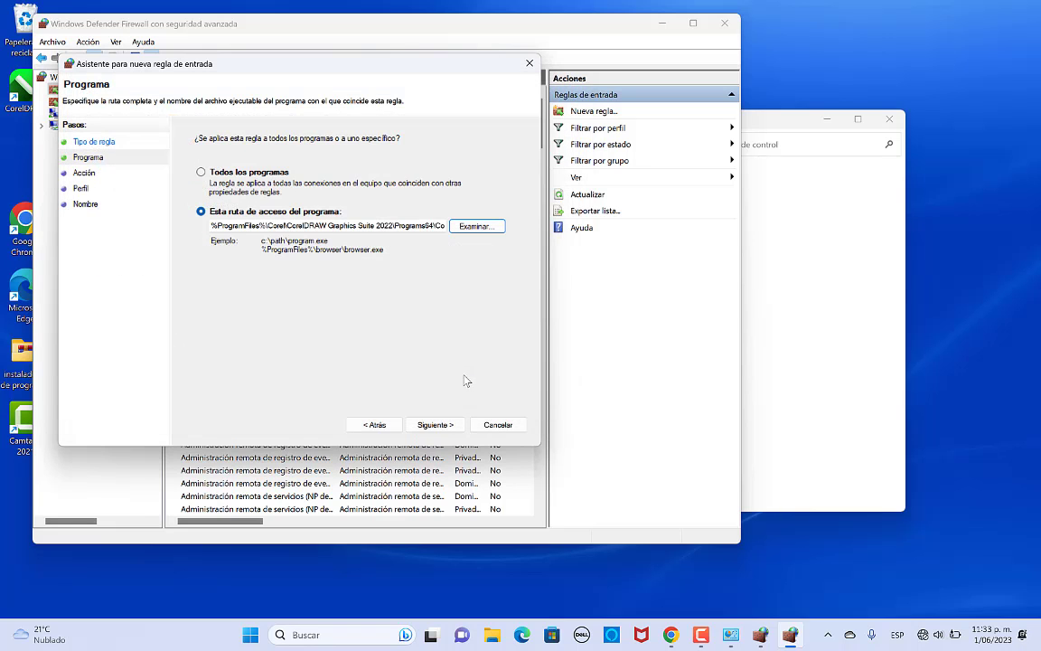
Step: Set the rule to block the connection on the domain, private and public profiles, and cancel the wizard without naming the rule
left_click(437, 424)
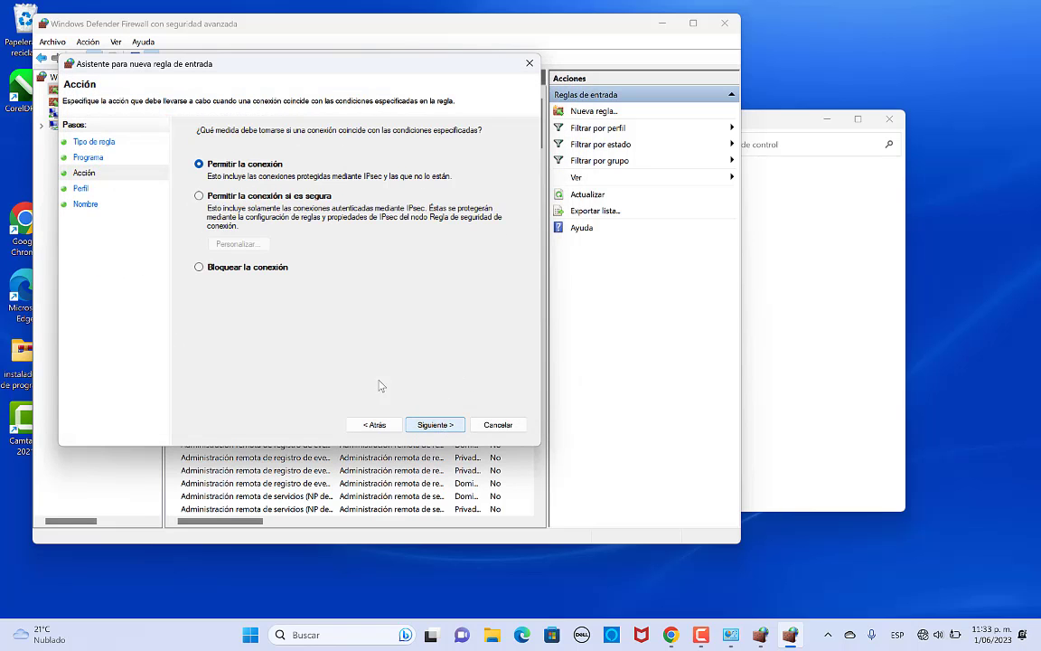
left_click(199, 267)
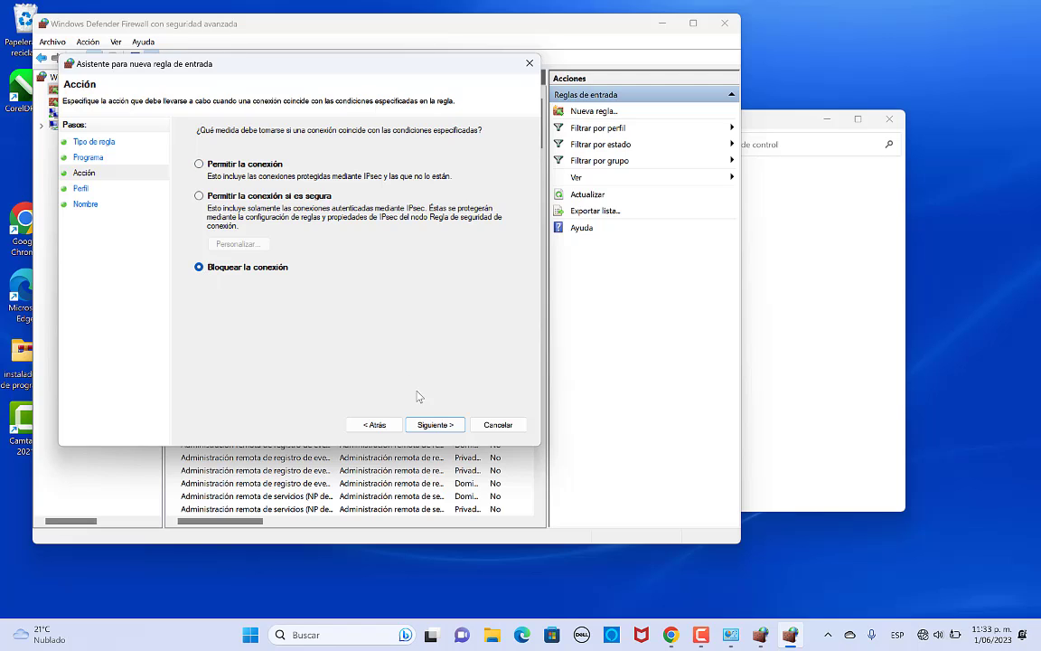
left_click(435, 425)
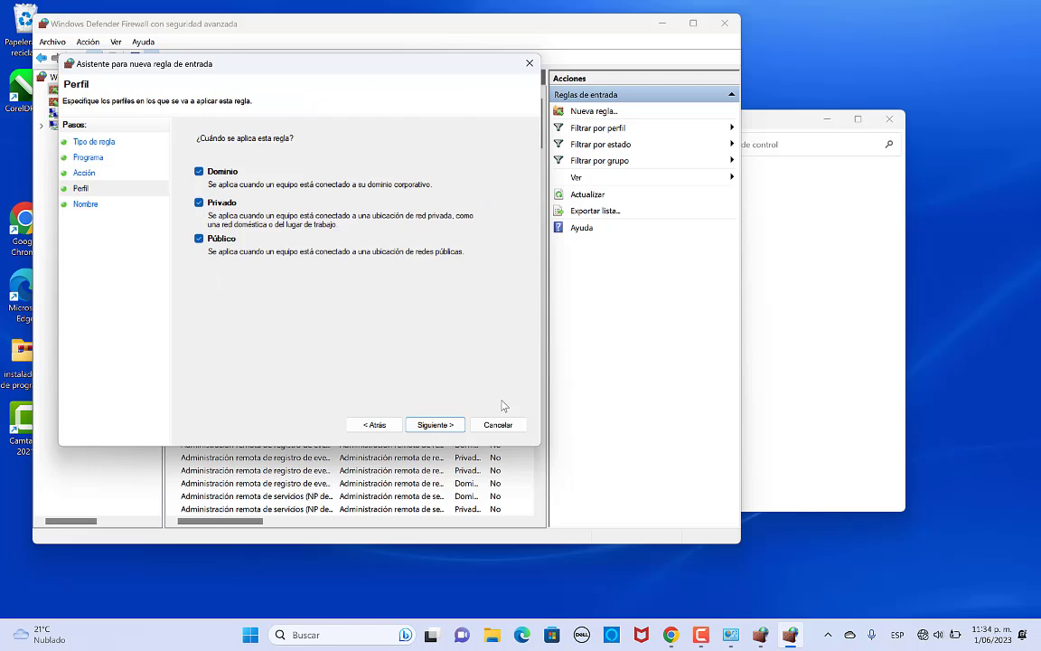
left_click(432, 425)
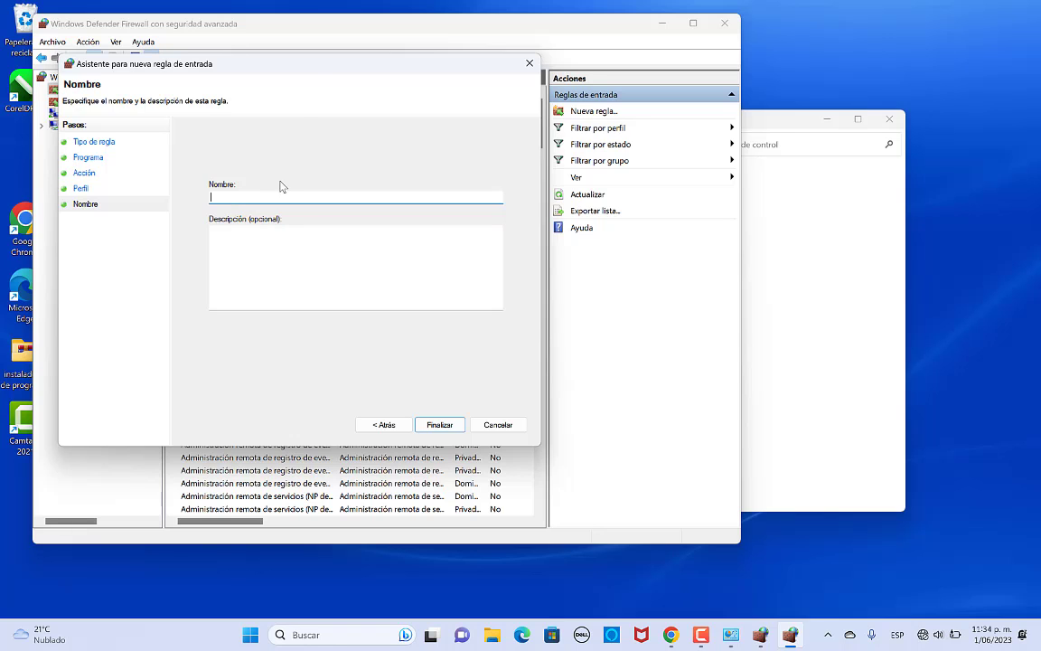
left_click_drag(207, 70, 384, 256)
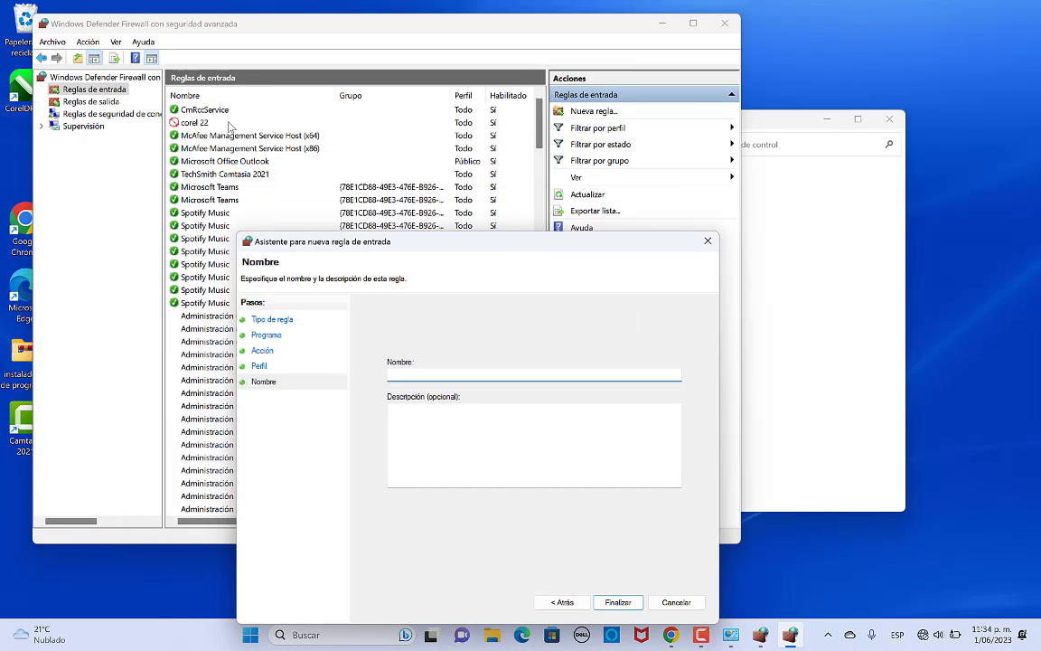
left_click_drag(459, 242, 312, 131)
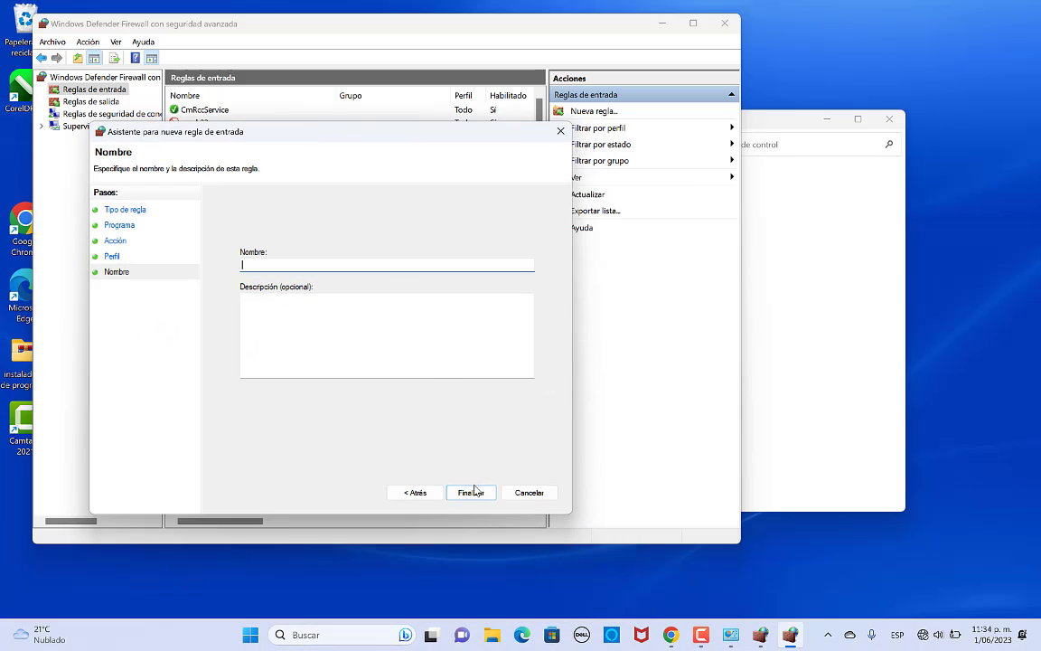
left_click(532, 493)
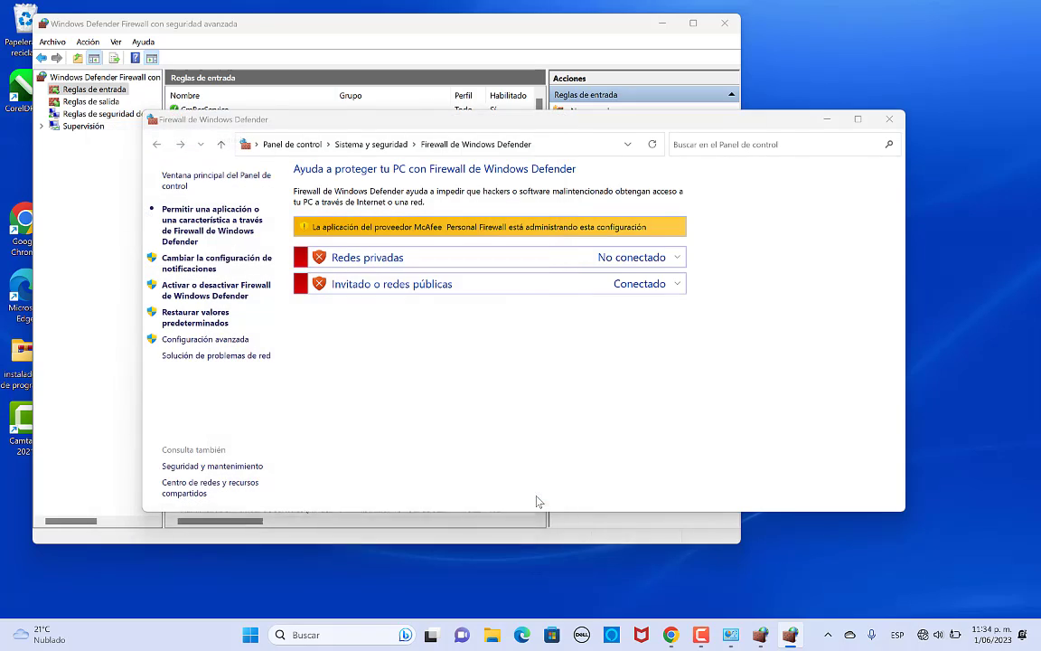
Step: Close the Windows Defender Firewall control panel window, view the outbound rules once more, and close the advanced security window
left_click(889, 120)
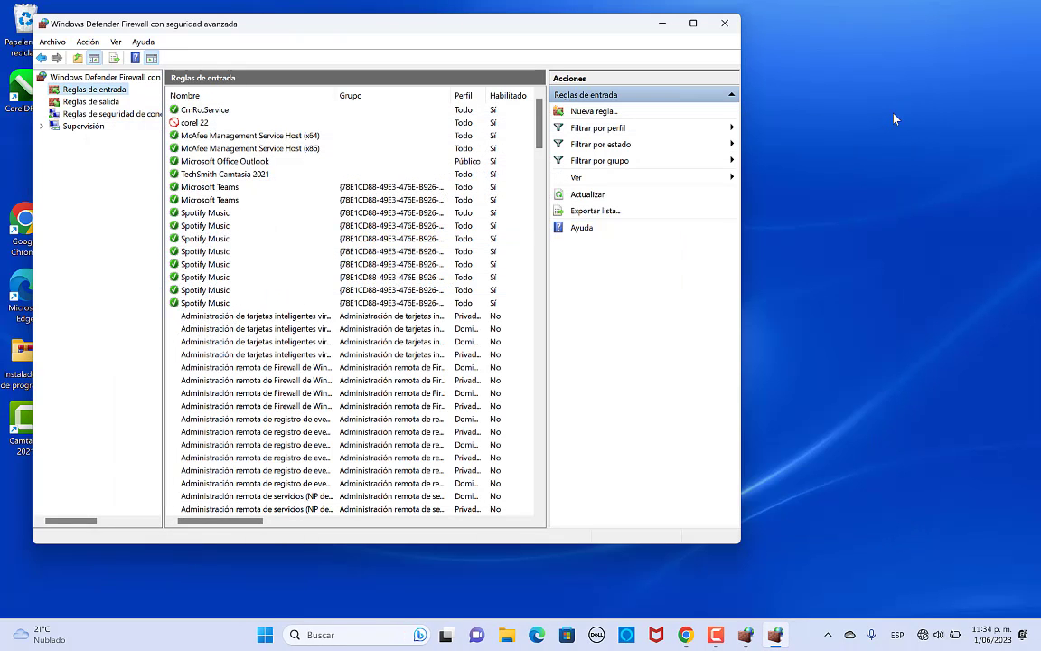
left_click(94, 102)
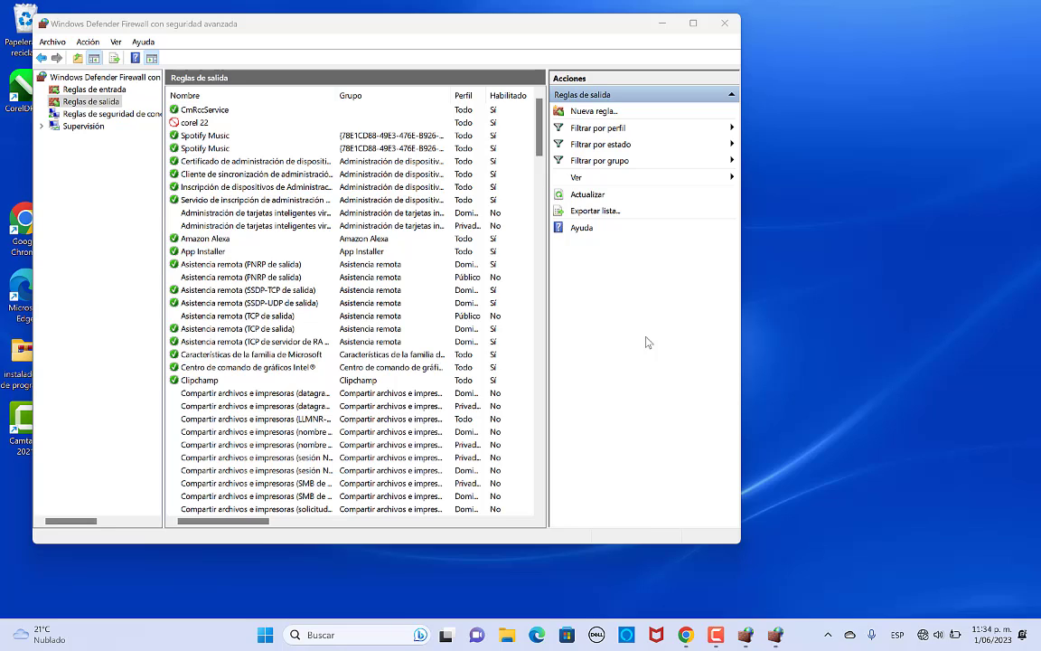
left_click(724, 22)
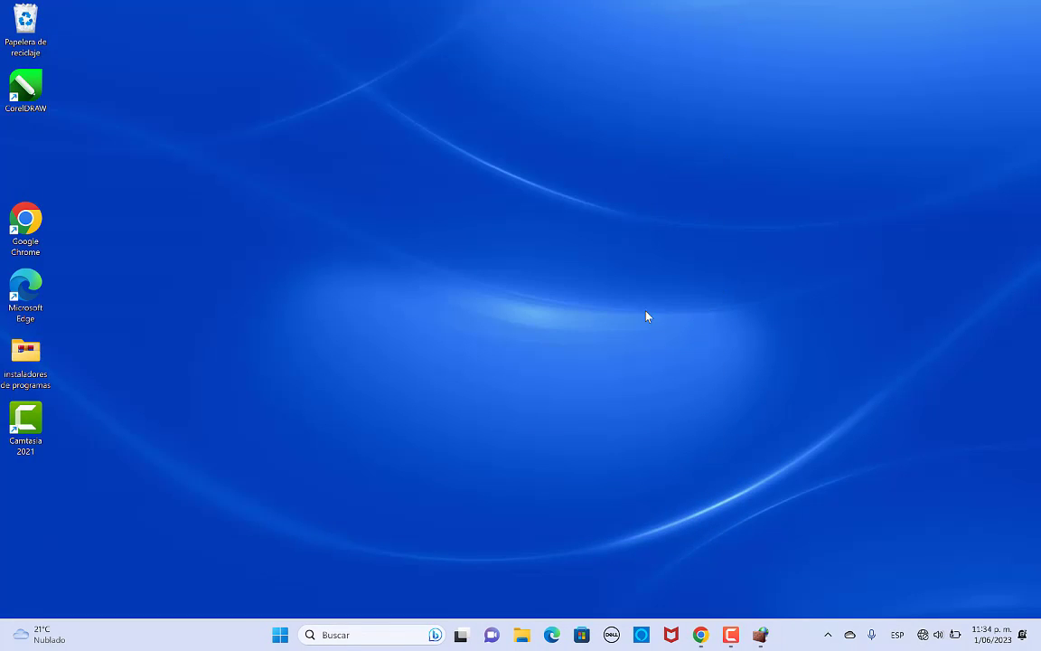